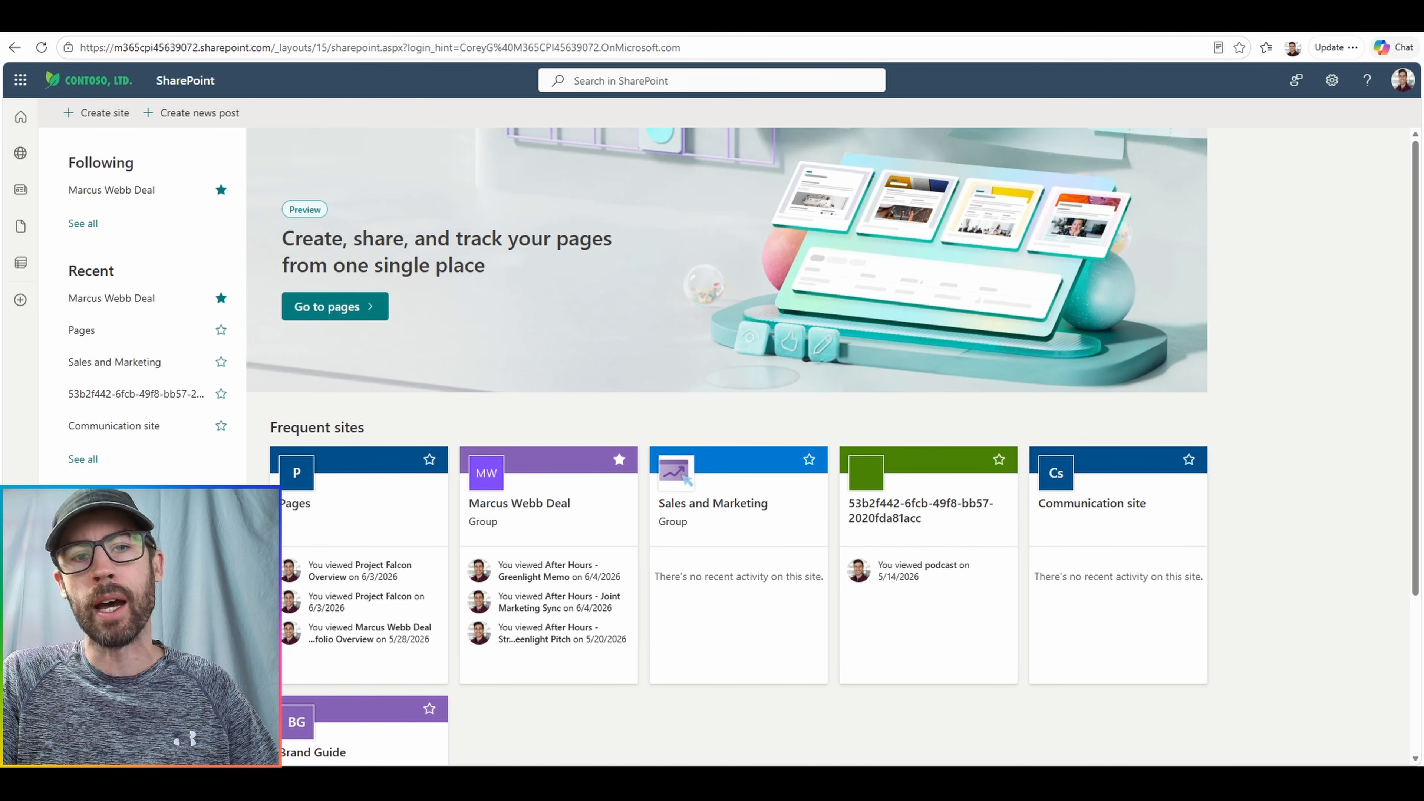
# Start creating a new SharePoint site using the AI-assisted site type
pyautogui.click(112, 115)
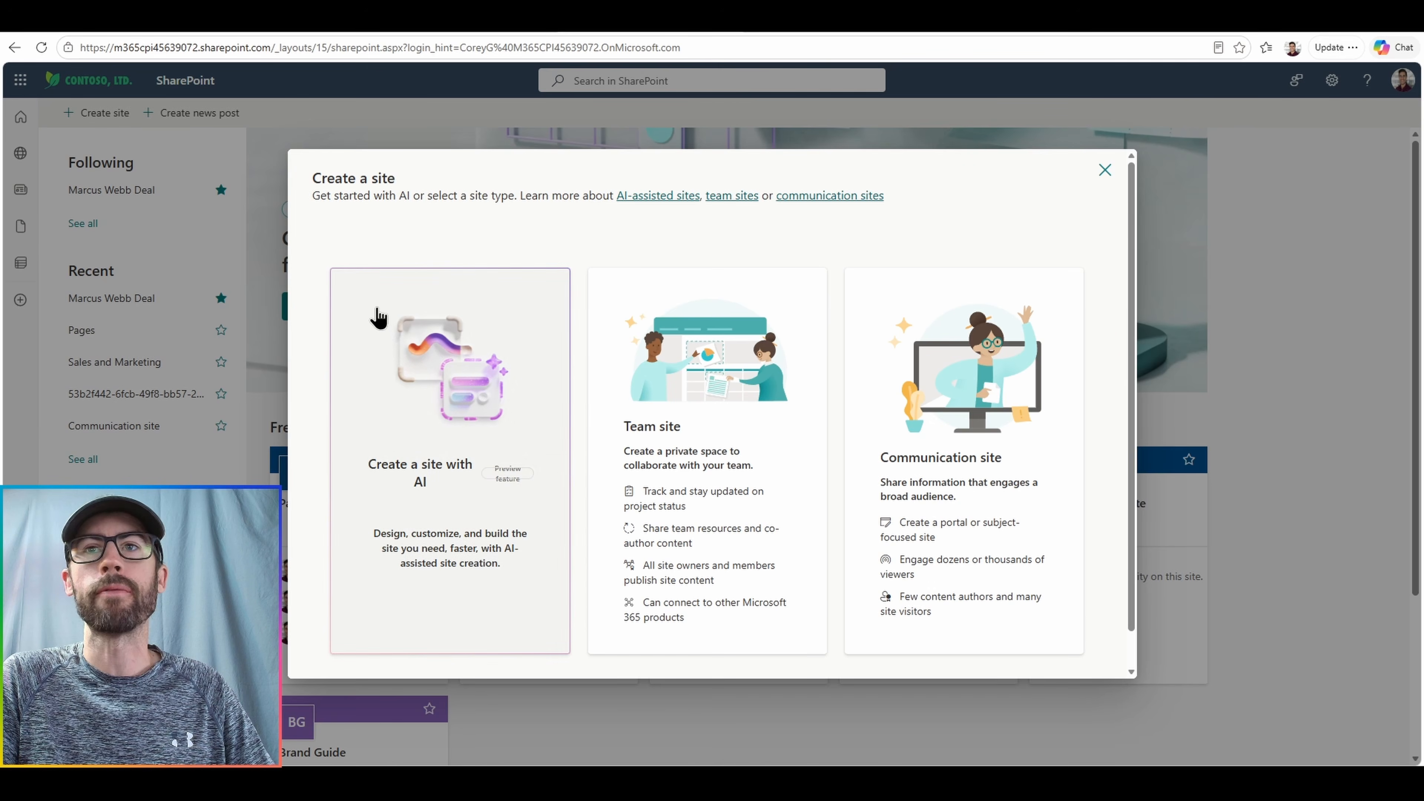
pyautogui.click(393, 355)
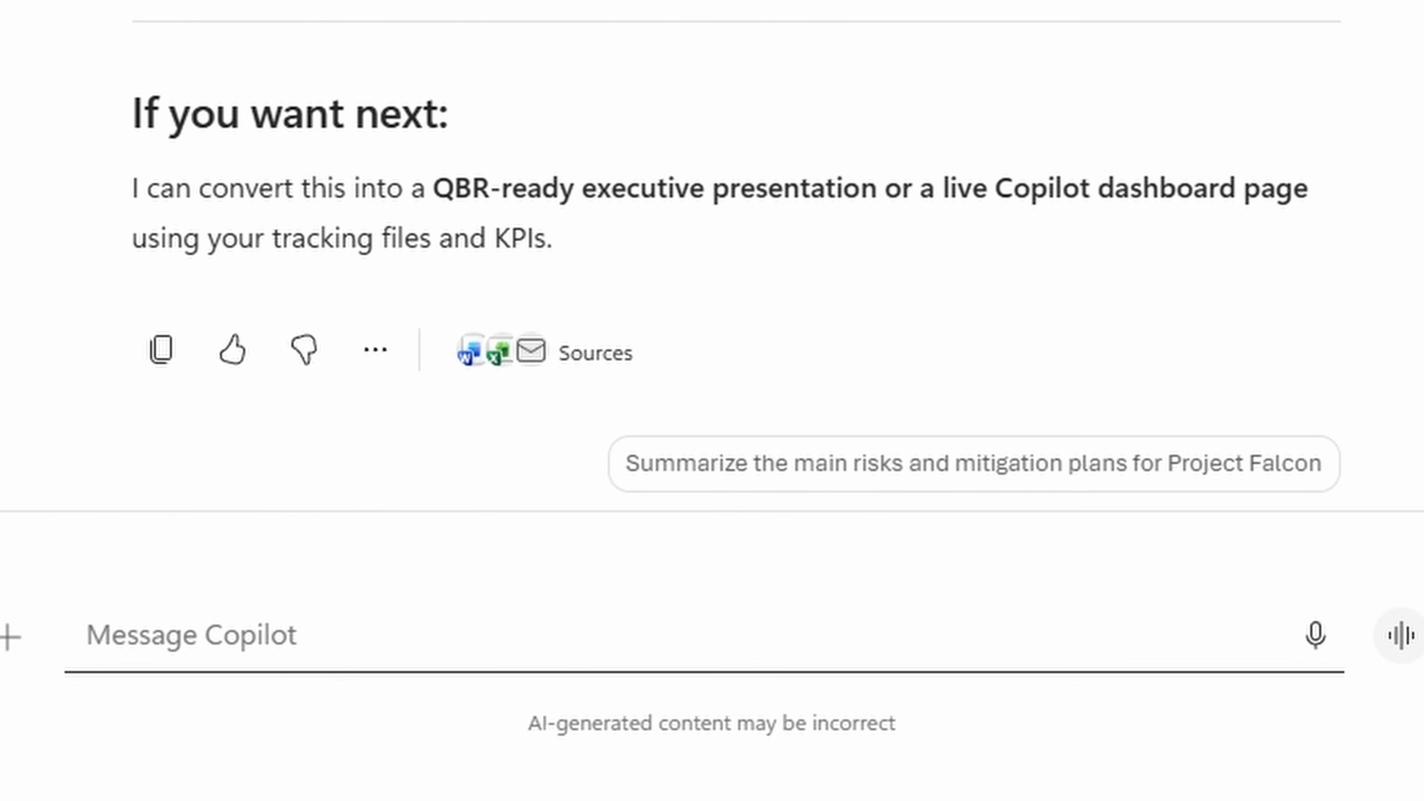
# Compose a request to the Prompt Coach agent for a prompt, based on the previous output, to create a SharePoint Online site with AI
pyautogui.write('@promp')
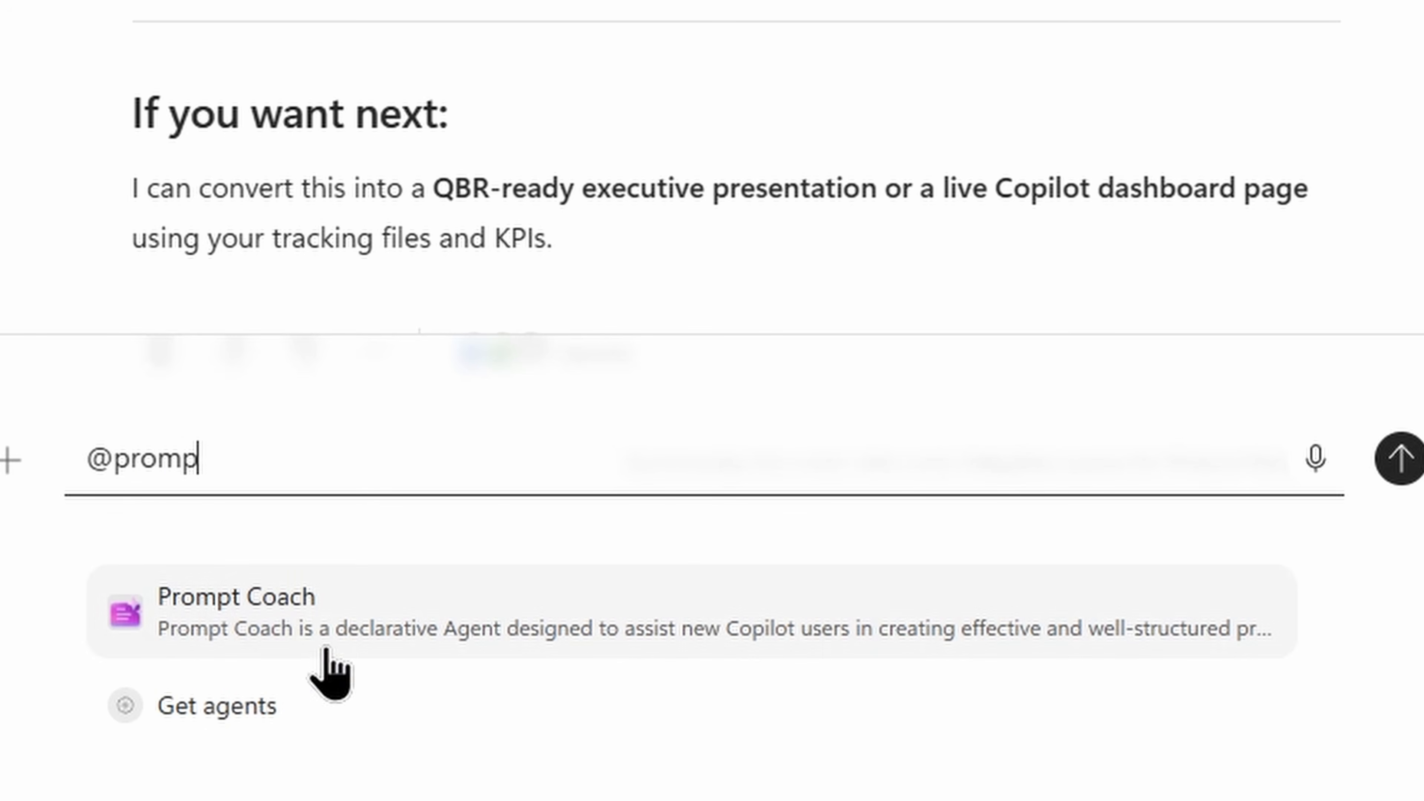
pyautogui.click(326, 651)
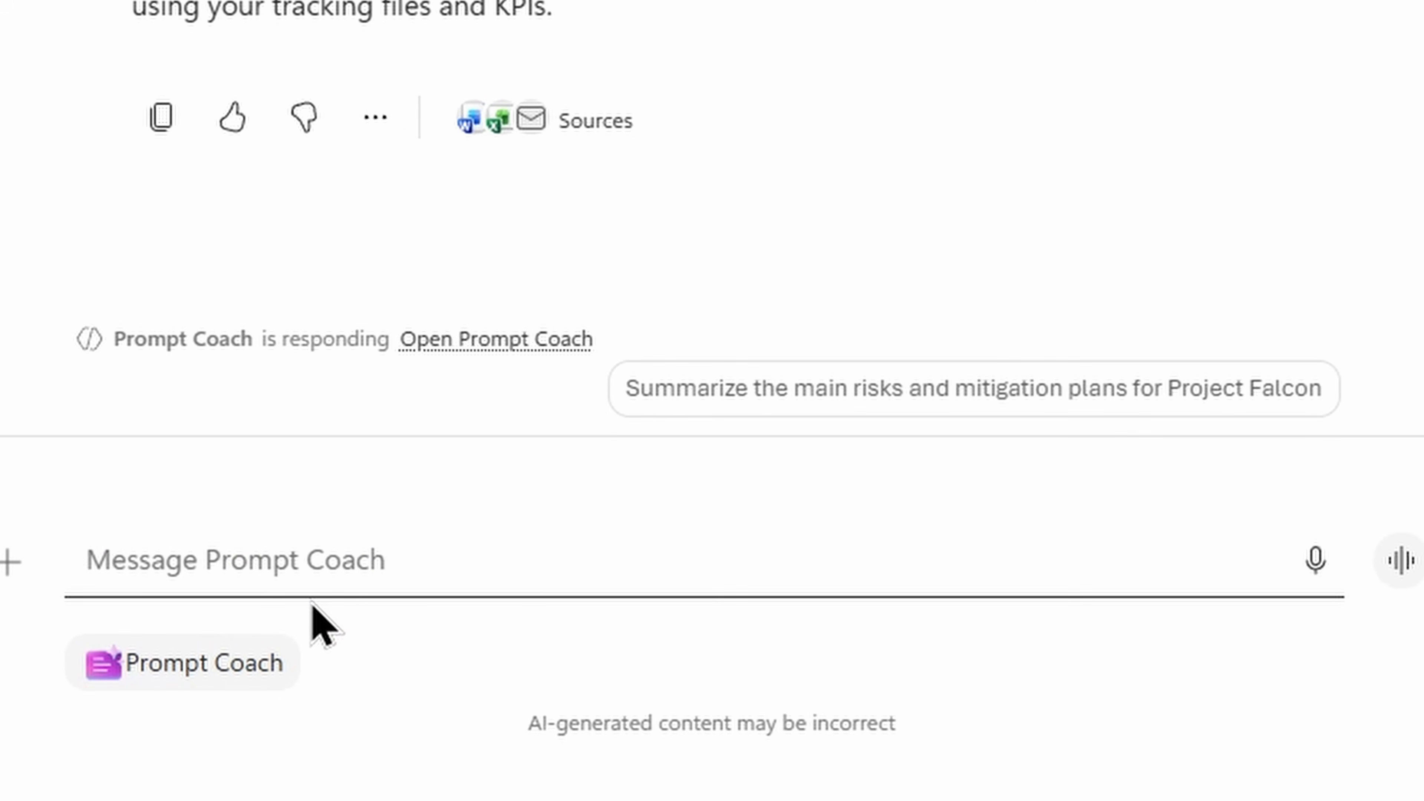
pyautogui.write('Based on the previous output, generate a prompt I can use to create a sharepoint online site with ')
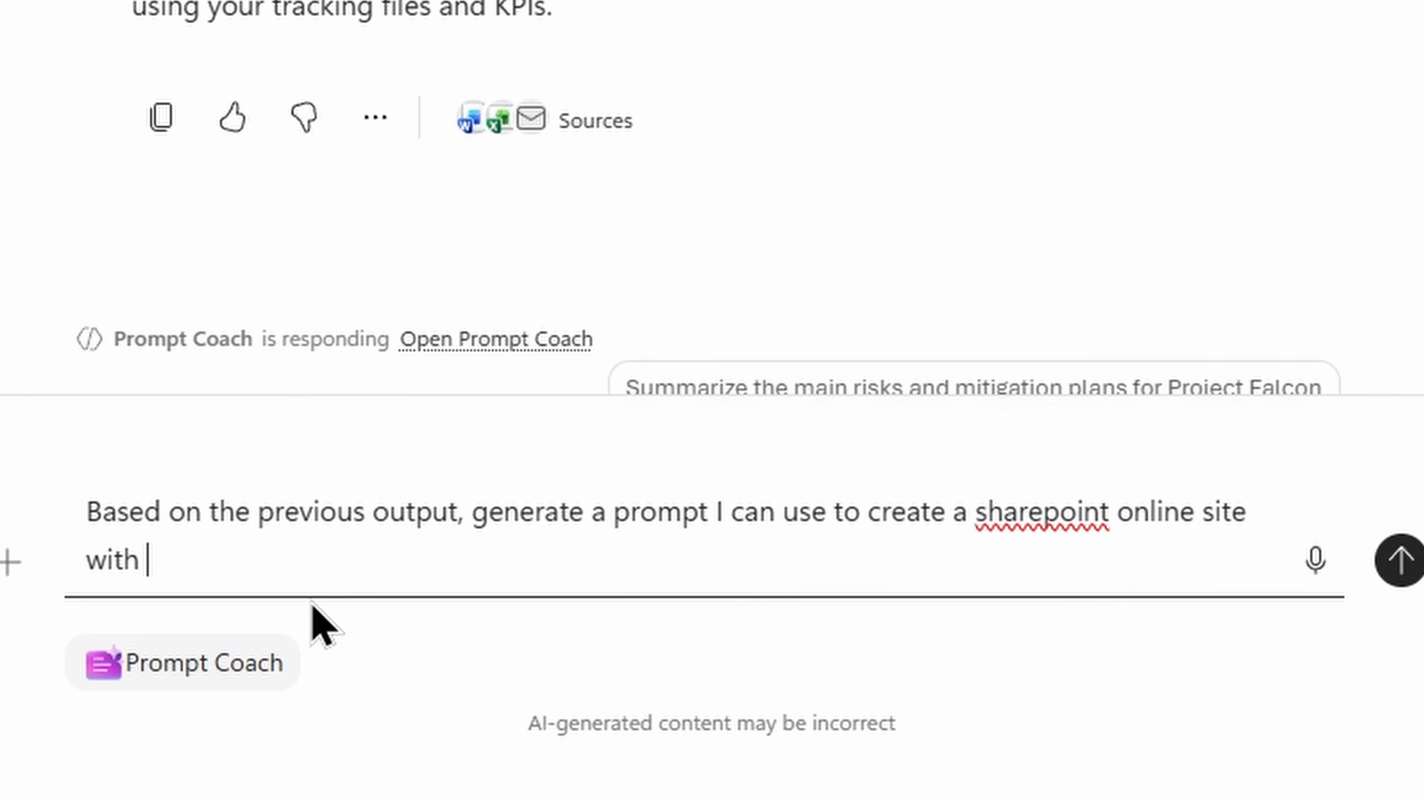
pyautogui.write('AI to store all in')
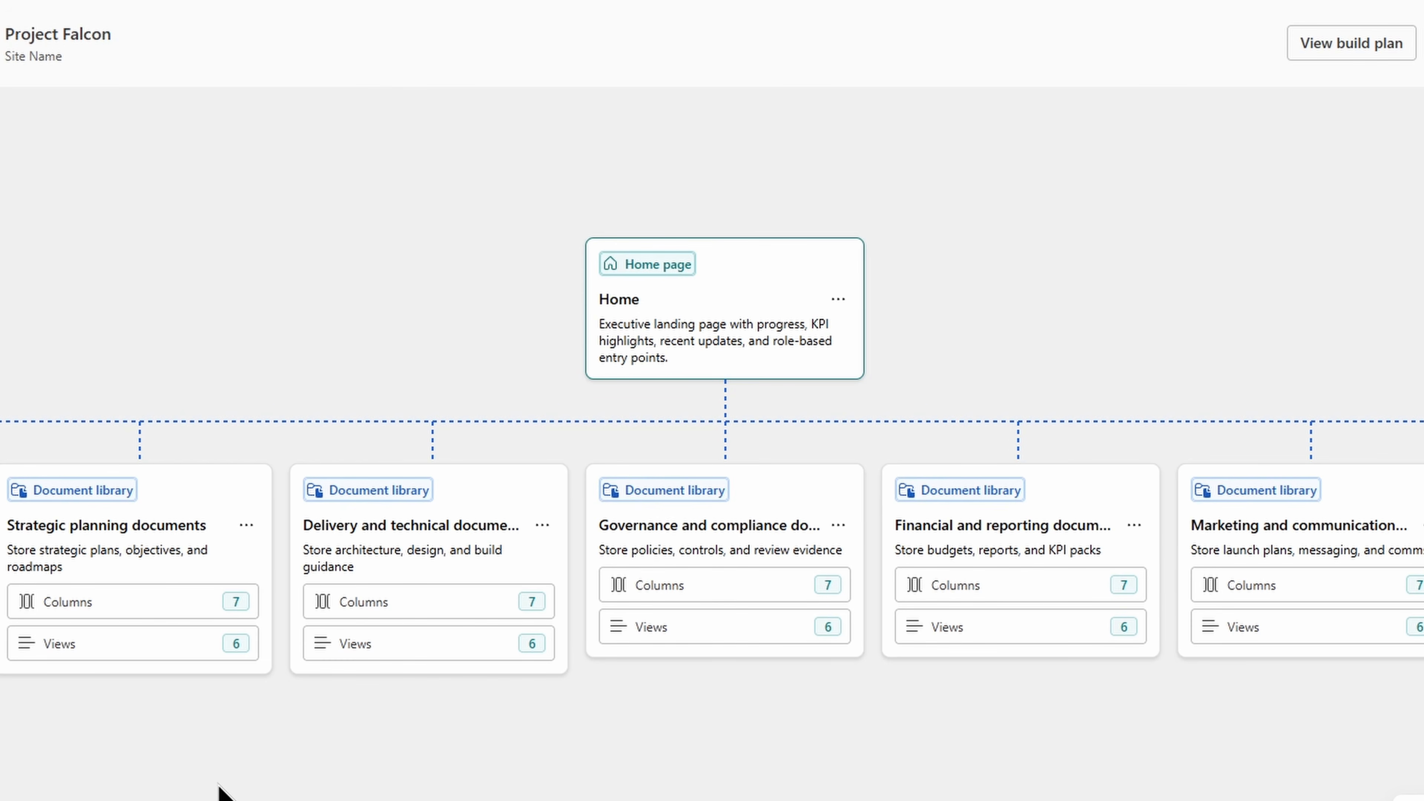
# Inspect the custom columns and views planned for the Strategic planning documents library, and view the site's build plan
pyautogui.click(161, 610)
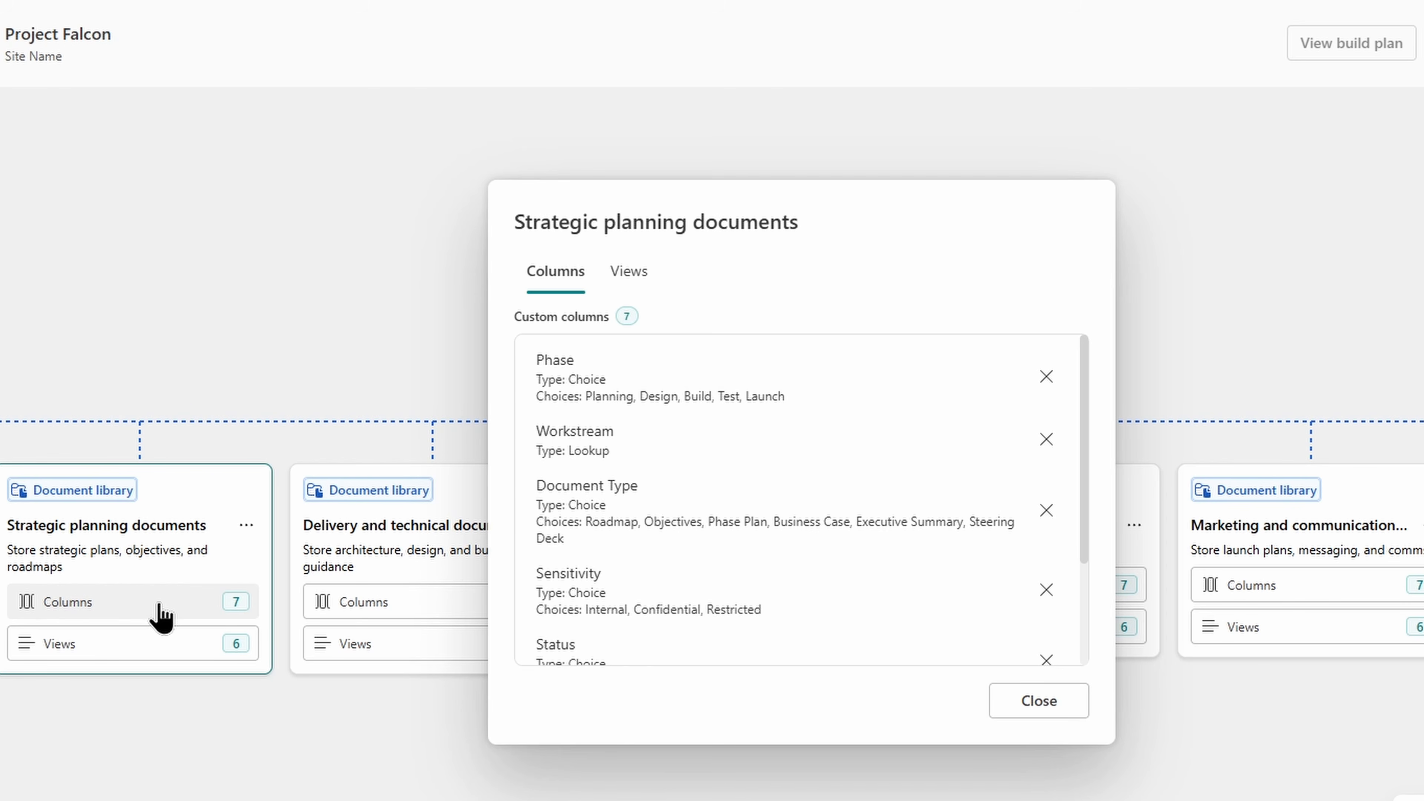
pyautogui.click(633, 276)
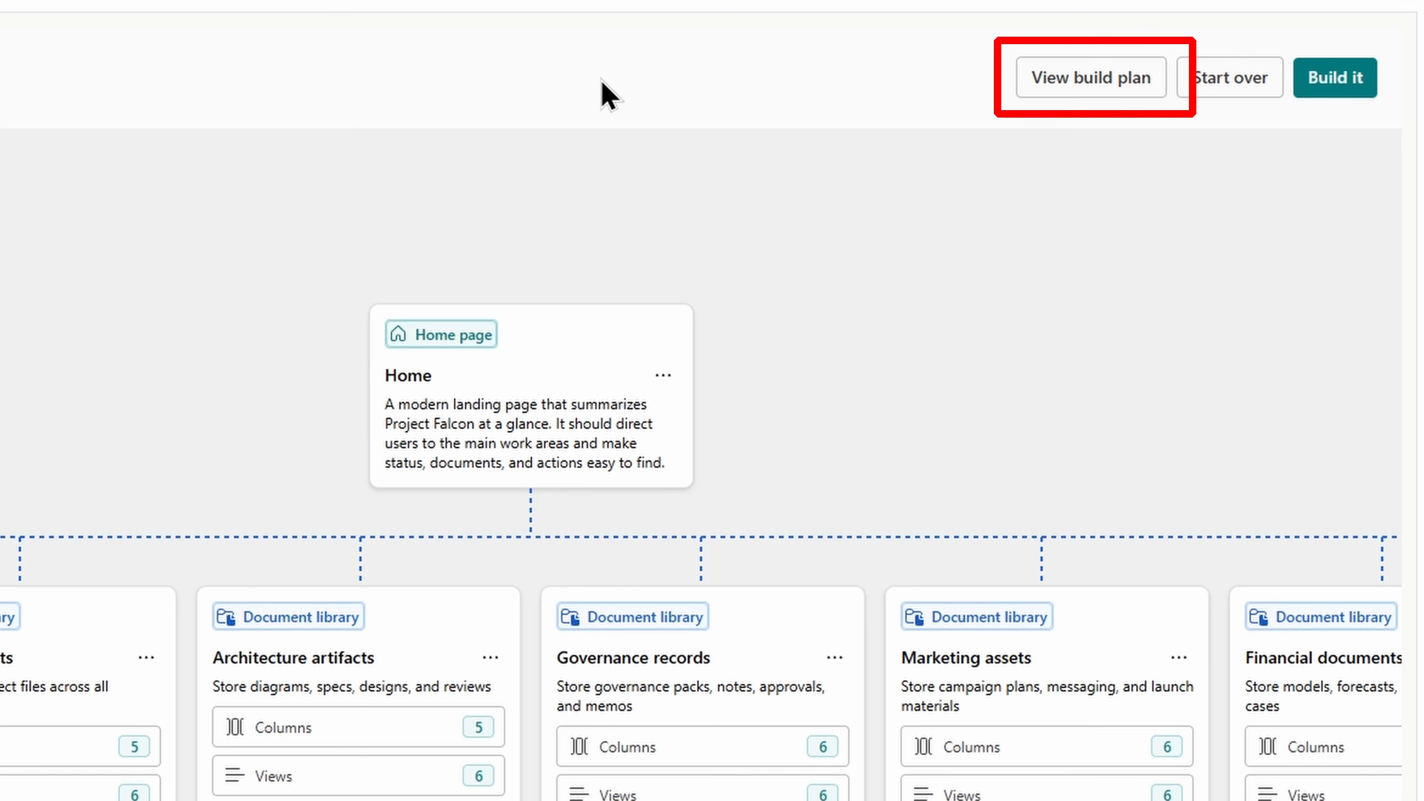
pyautogui.click(1090, 77)
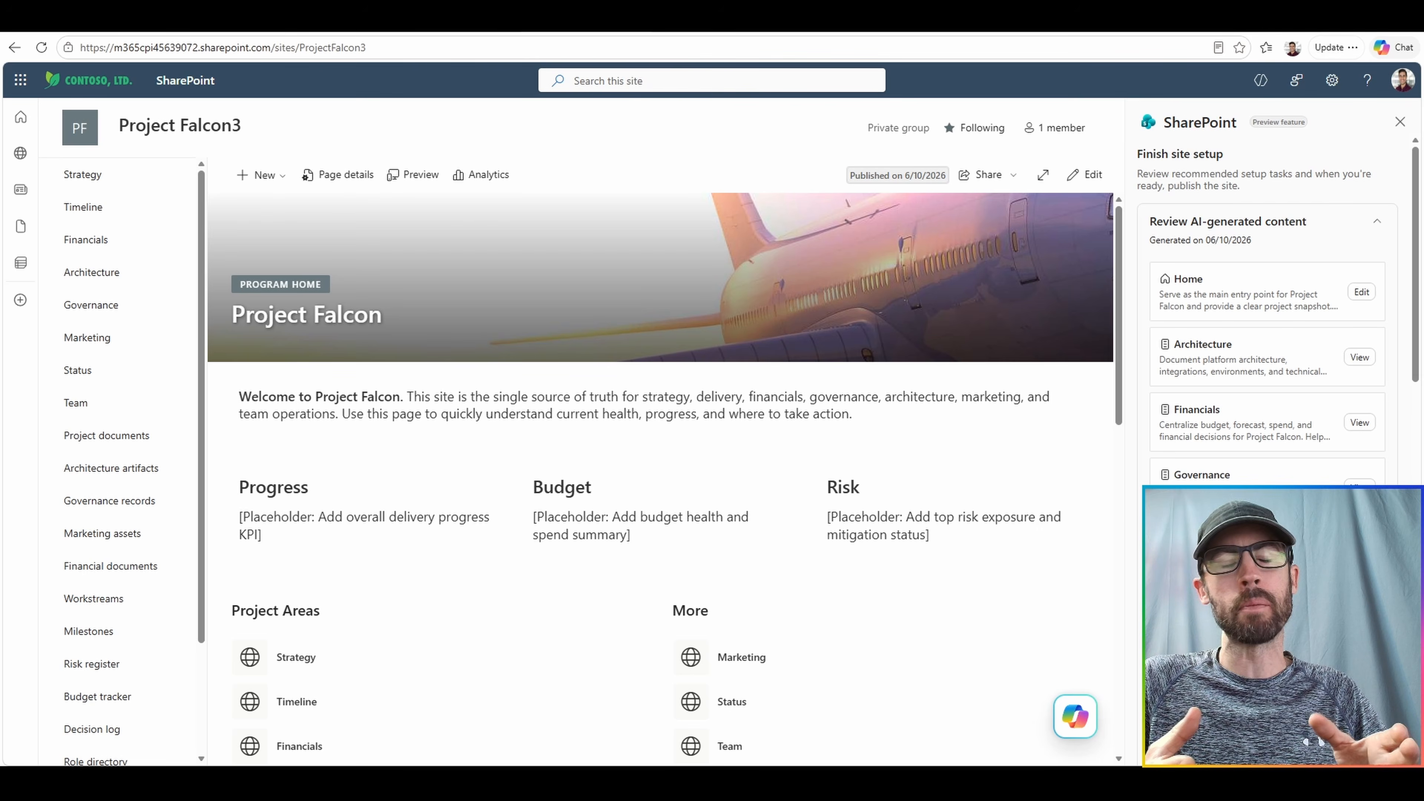
# Examine the Project Falcon home page as generated and as revised by Copilot
pyautogui.scroll(-5, 661, 477)
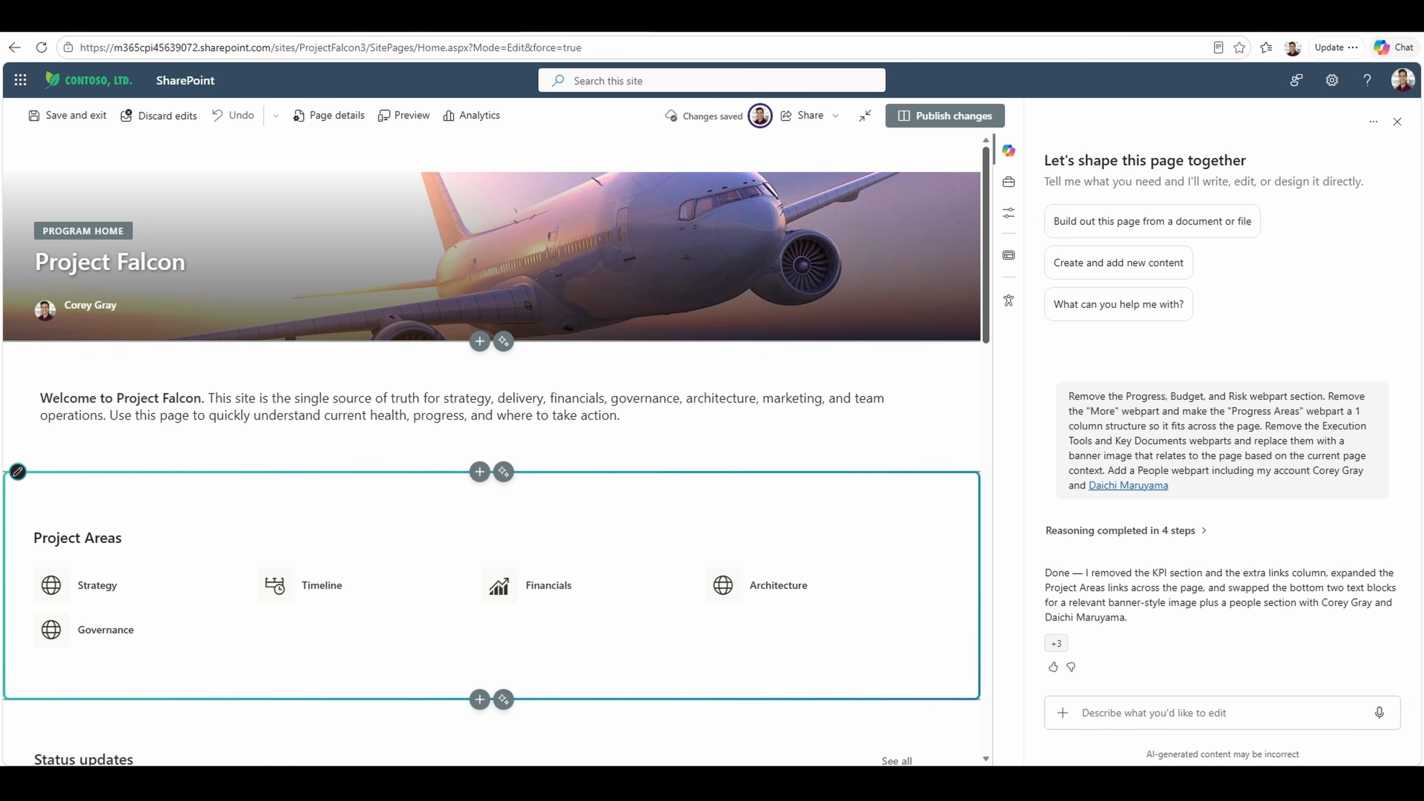
pyautogui.moveTo(985, 300); pyautogui.dragTo(1061, 693)
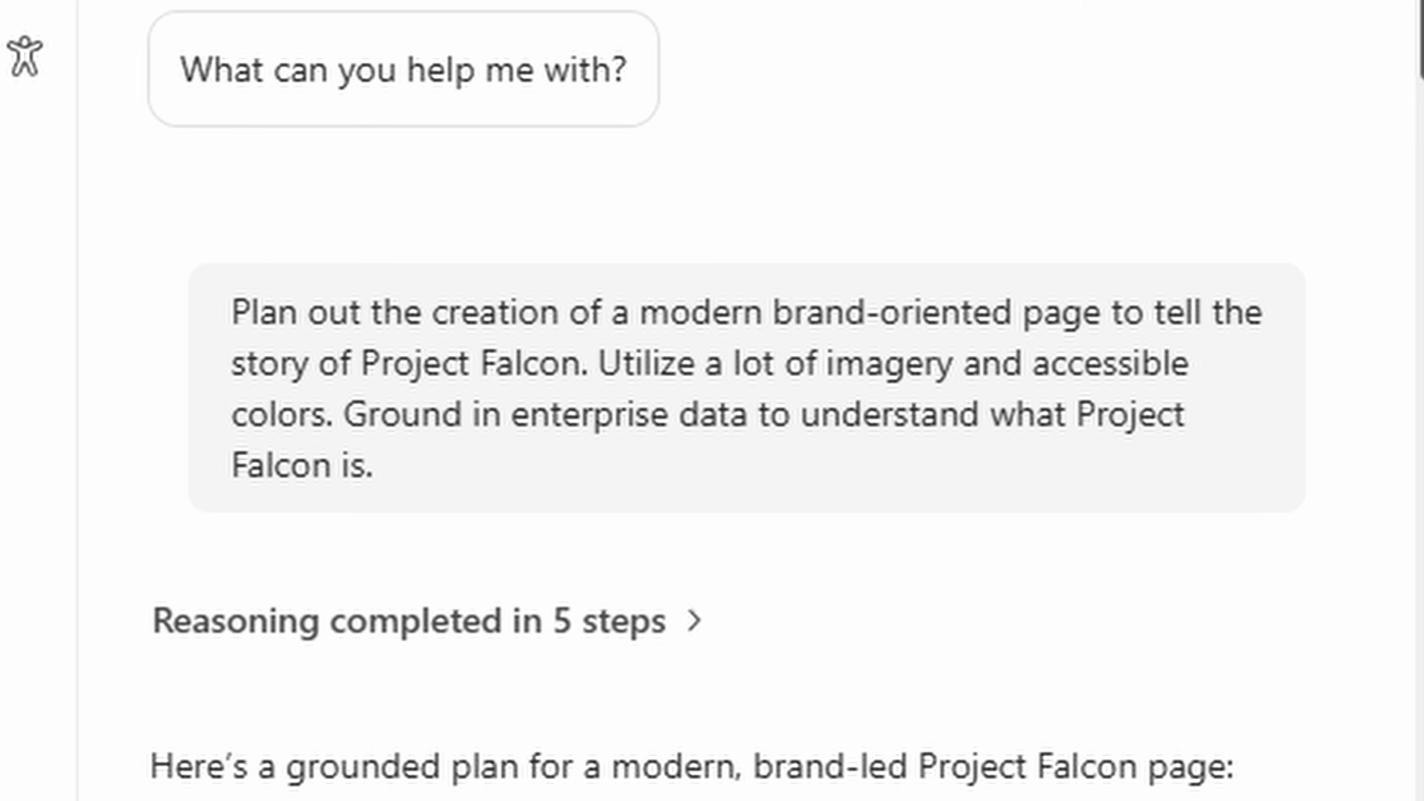
# Review Copilot's plan for the brand-oriented Project Falcon page, covering structure, visual style, content tone and source files
pyautogui.scroll(-4, 747, 426)
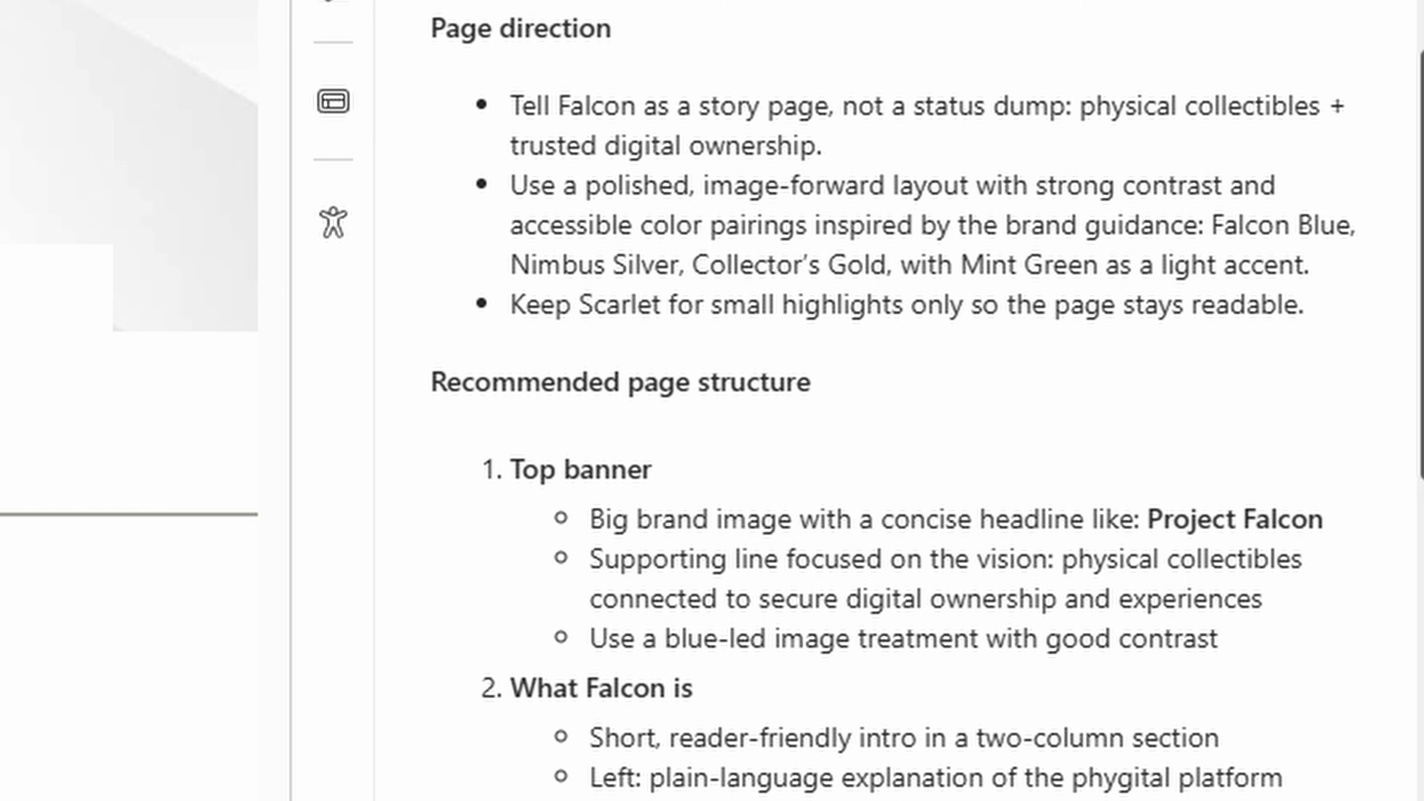
pyautogui.scroll(-5, 897, 426)
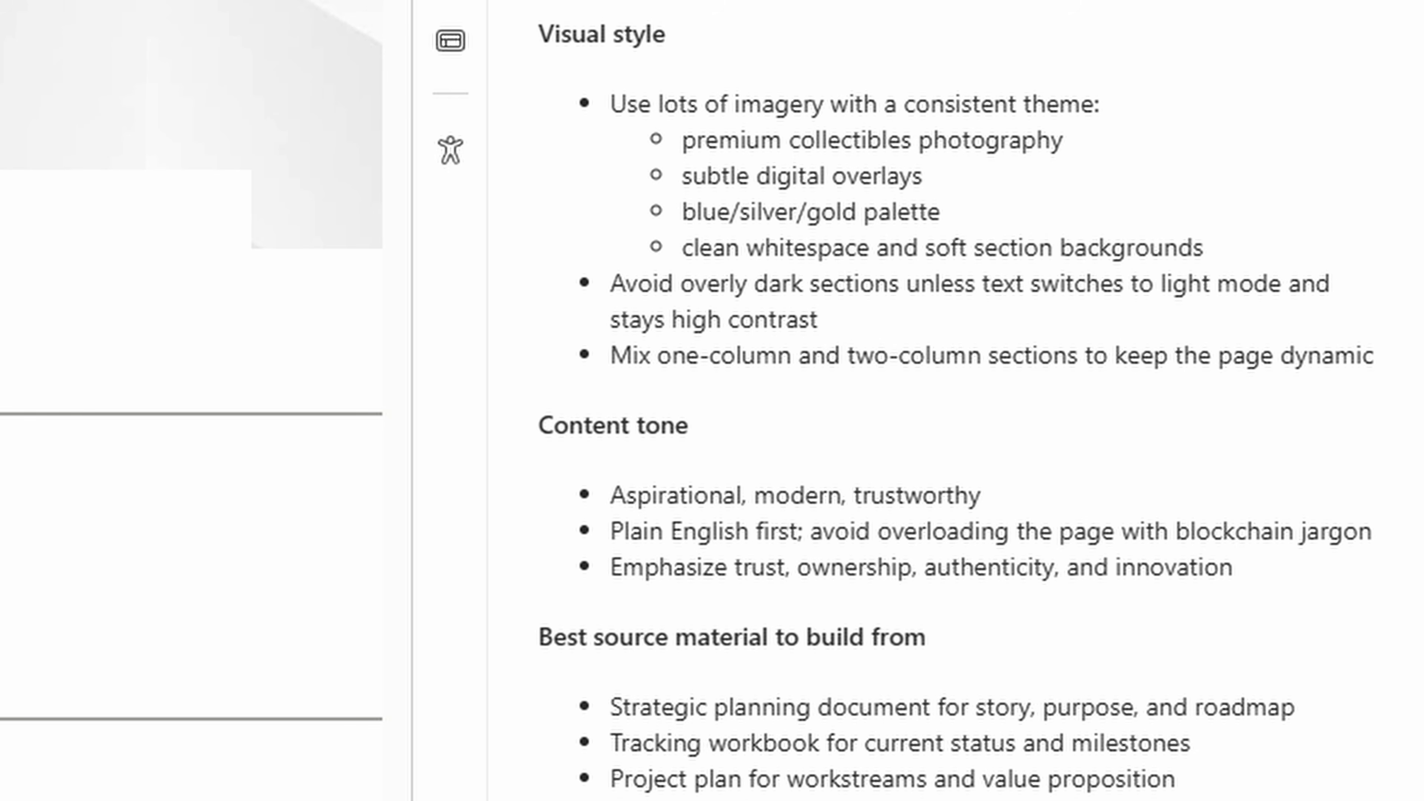
pyautogui.click(470, 716)
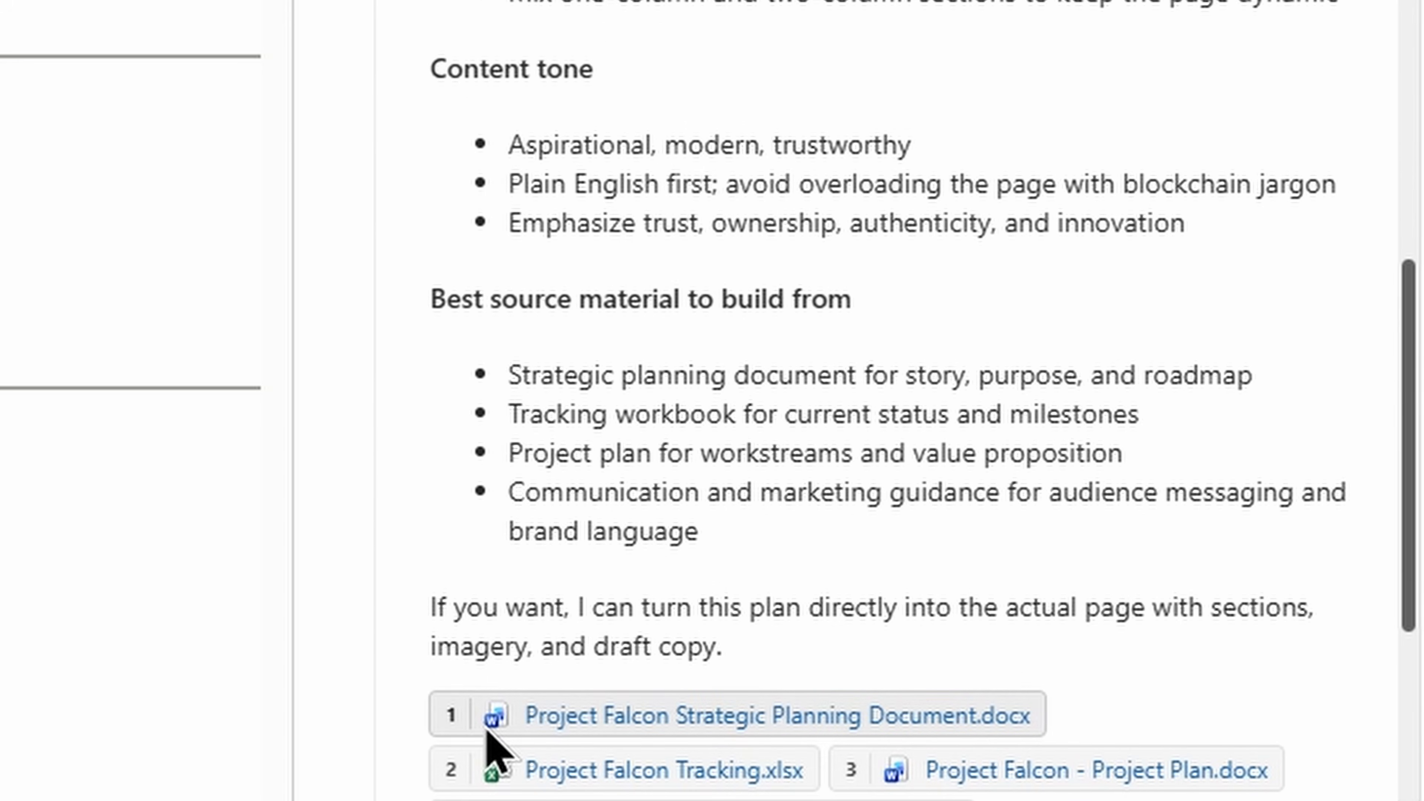
pyautogui.scroll(-5, 441, 517)
pyautogui.scroll(-3, 429, 501)
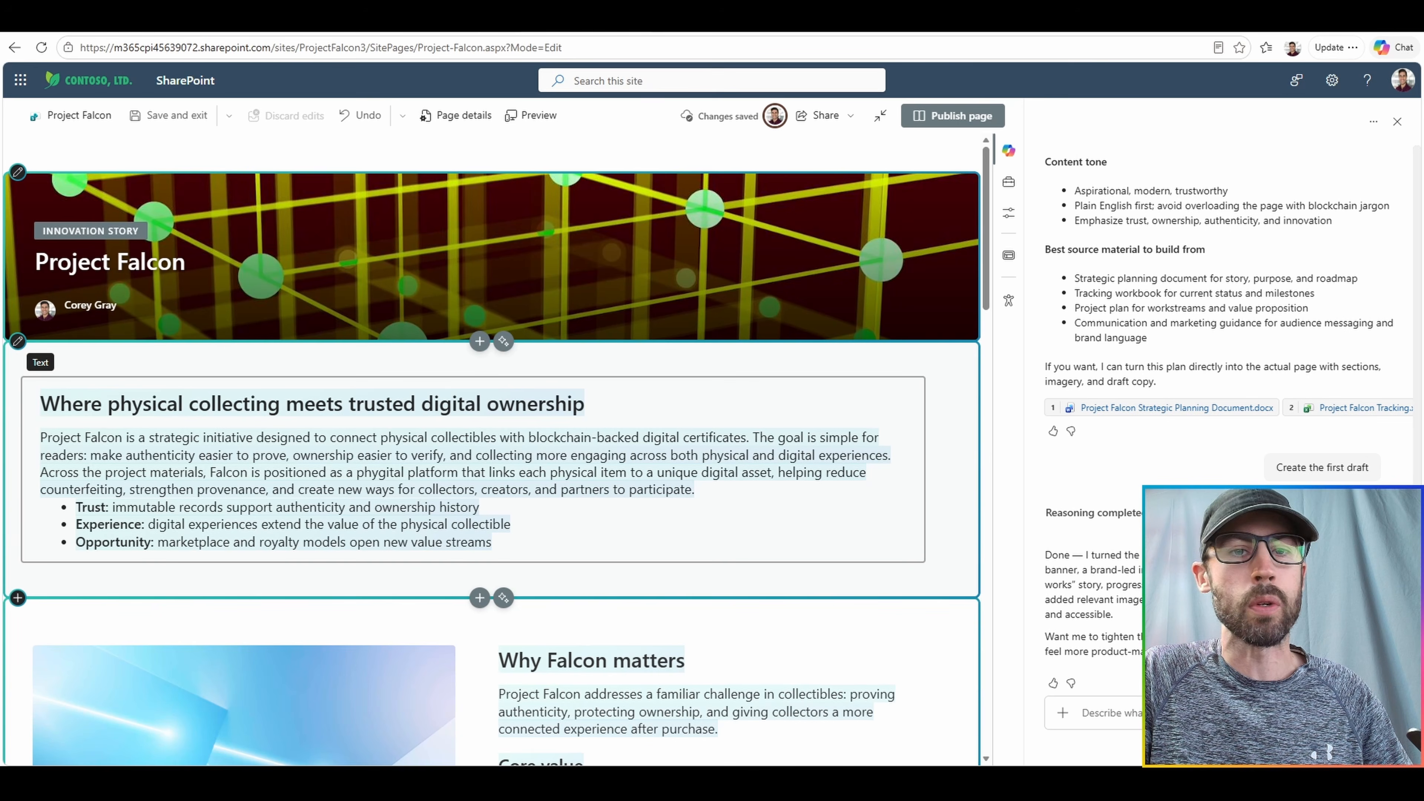
# Review the drafted Project Falcon story page section by section, and begin a Copilot section prompt below the introduction
pyautogui.scroll(-1, 494, 449)
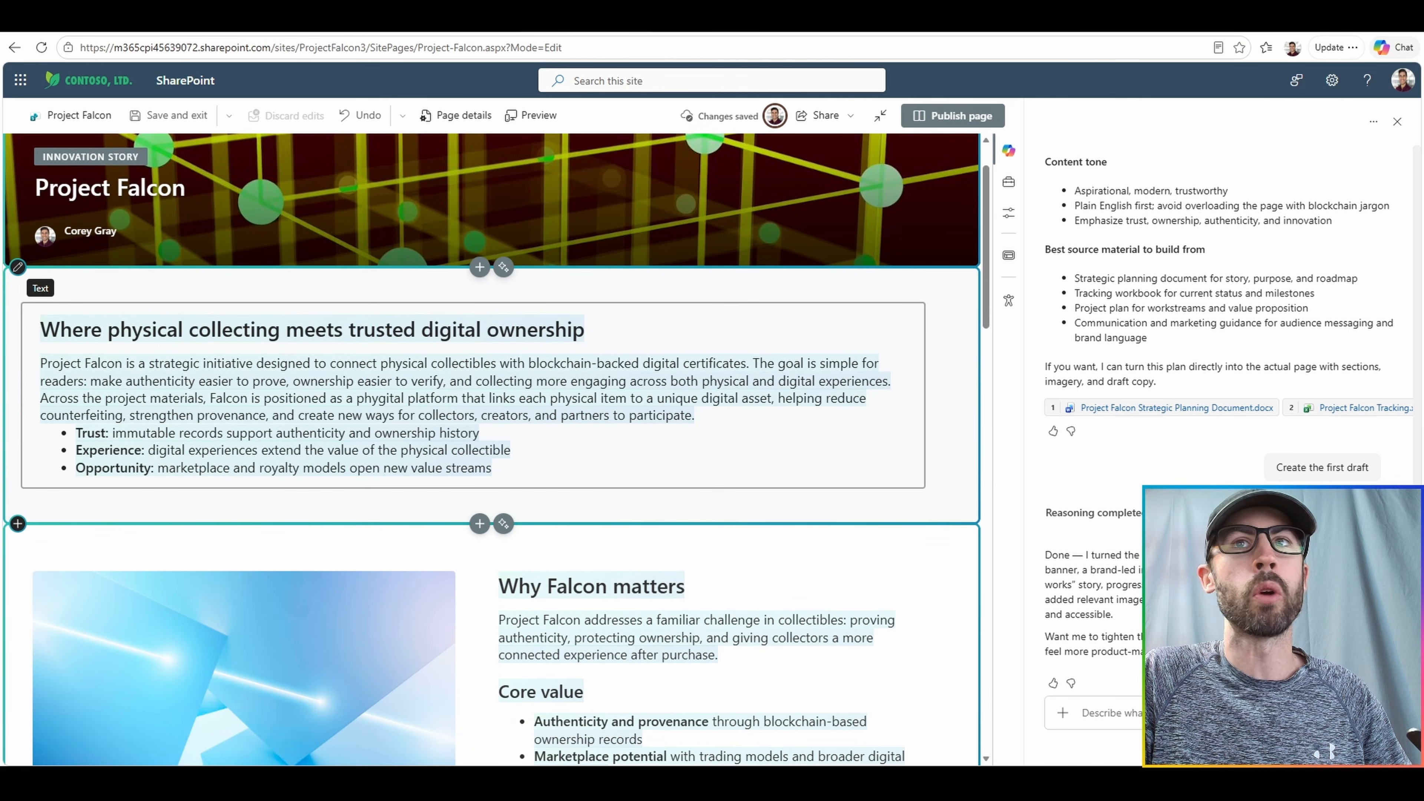
pyautogui.scroll(-4, 493, 449)
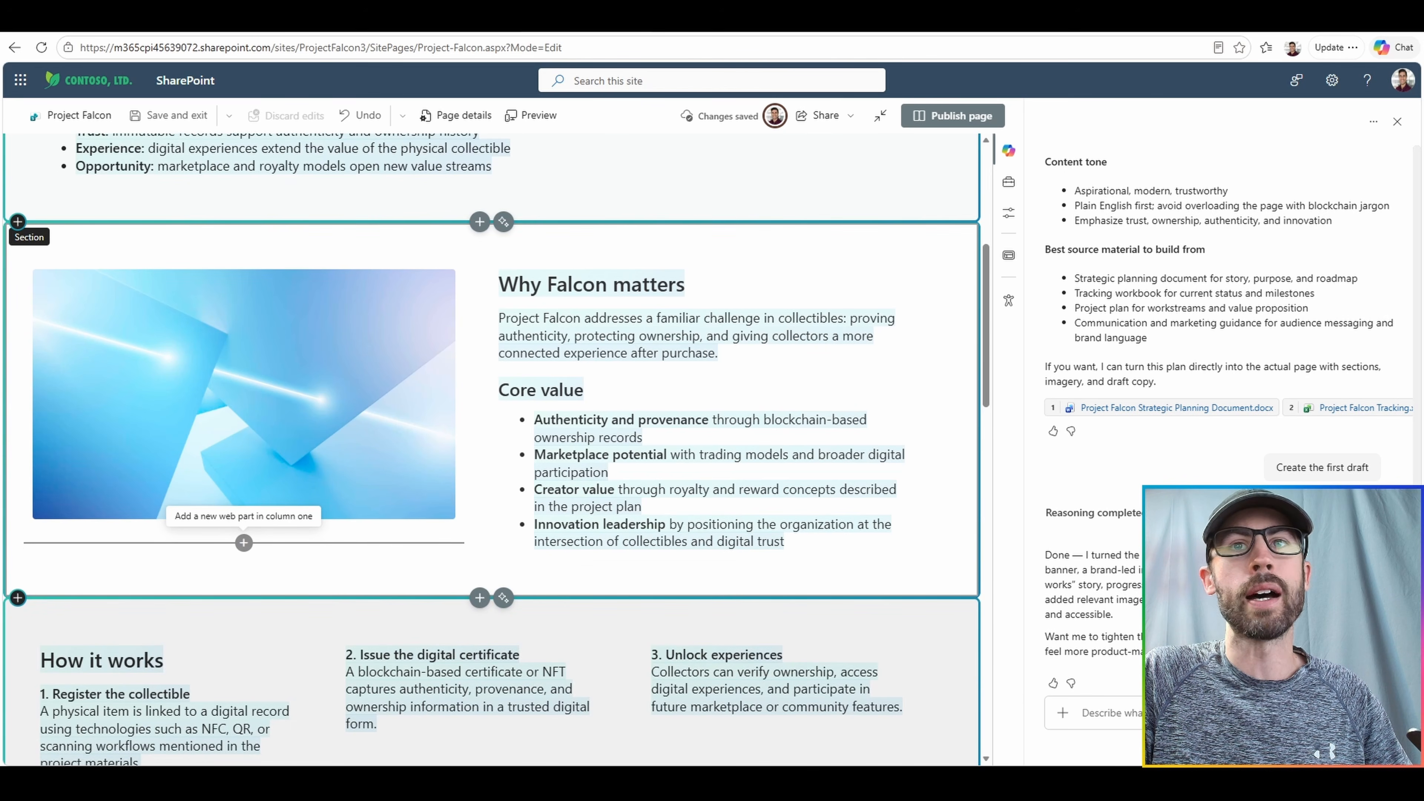
pyautogui.scroll(-3, 473, 505)
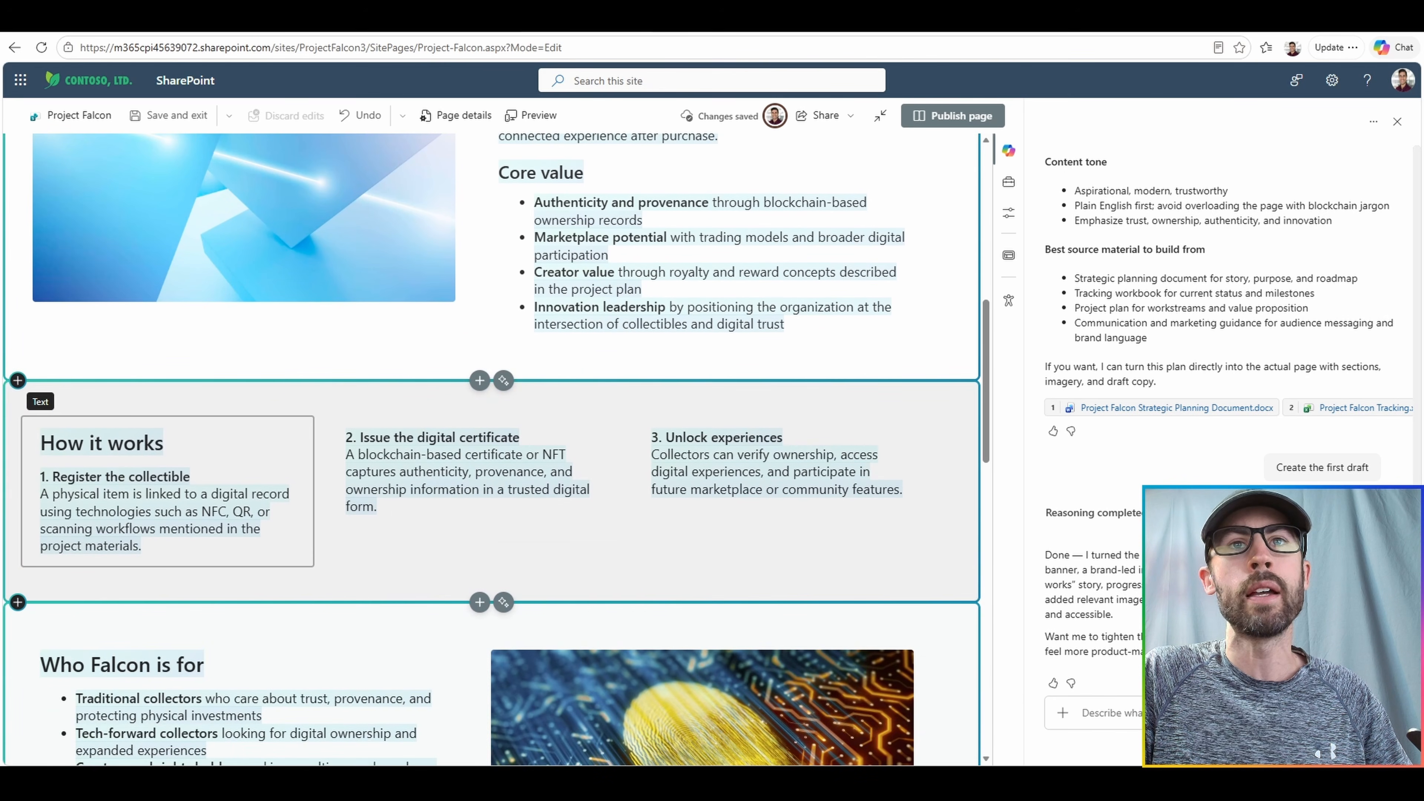
pyautogui.scroll(-4, 492, 449)
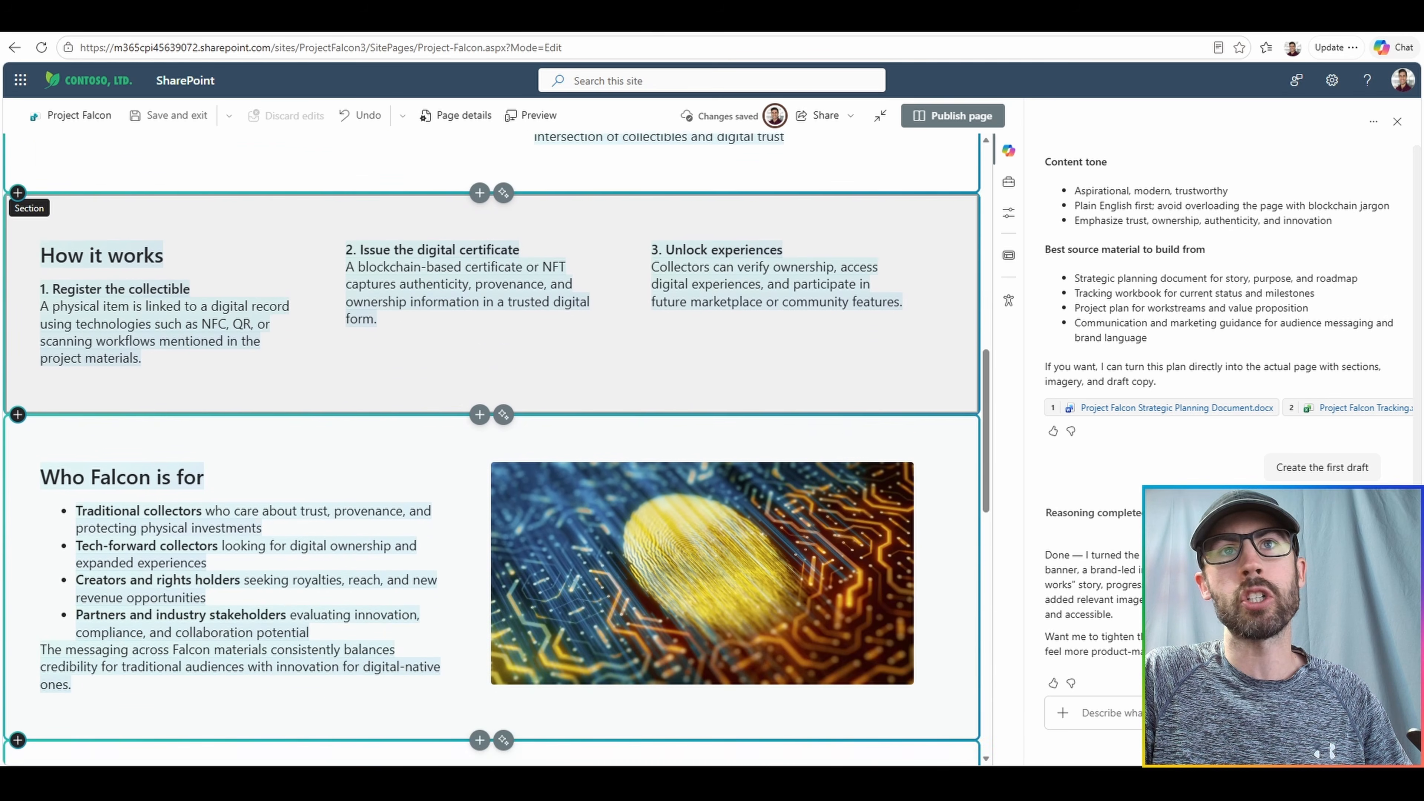
pyautogui.scroll(-4, 491, 449)
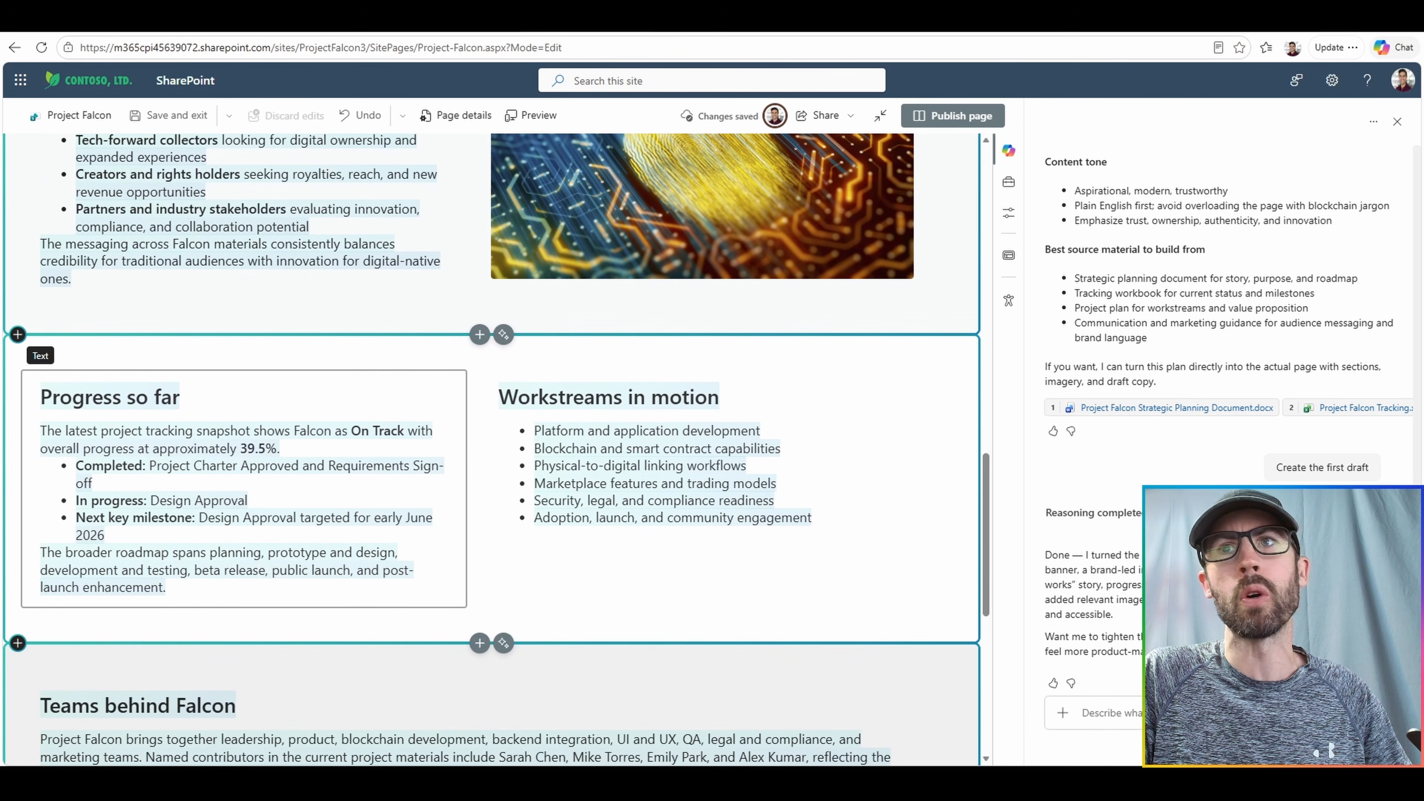
pyautogui.scroll(-4, 492, 449)
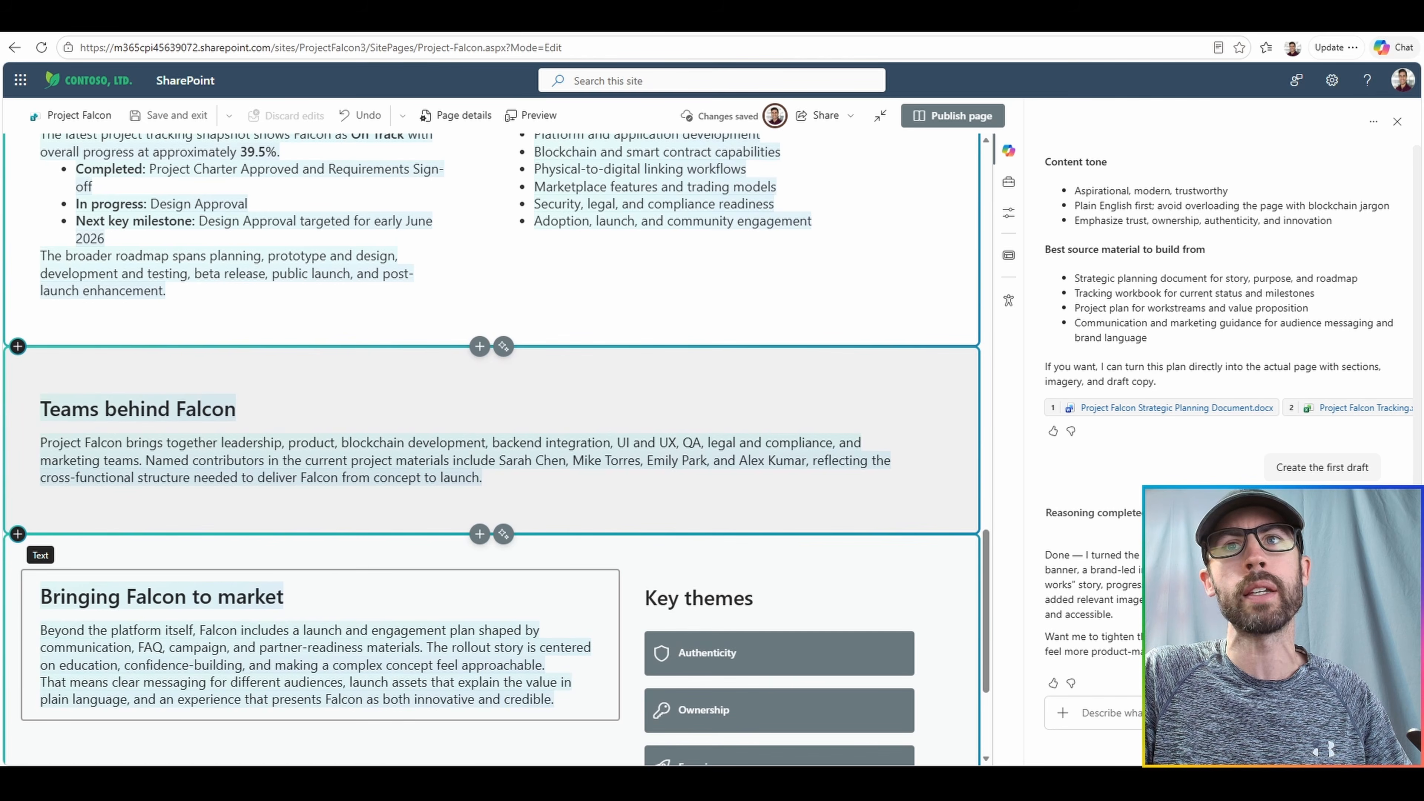
pyautogui.scroll(-3, 492, 449)
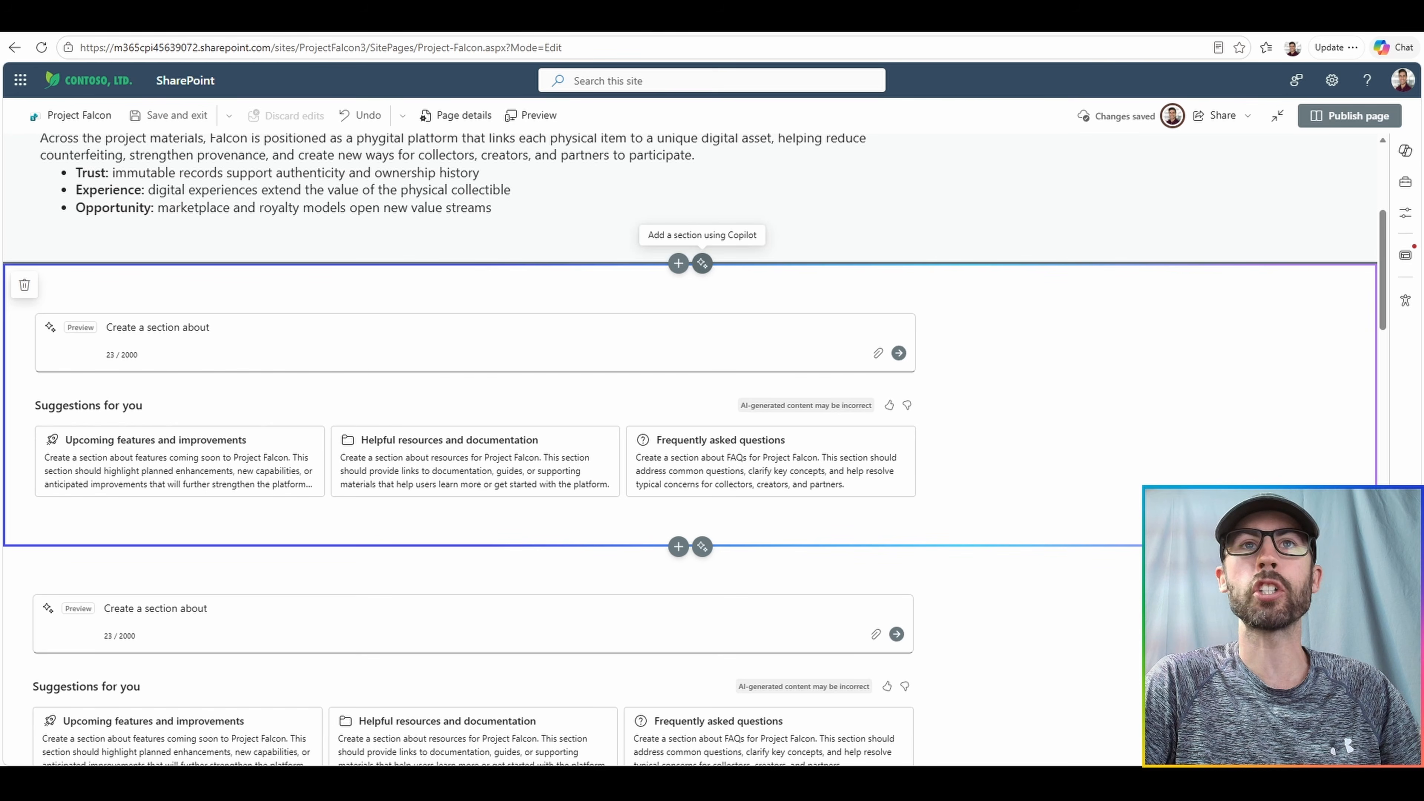
pyautogui.click(212, 327)
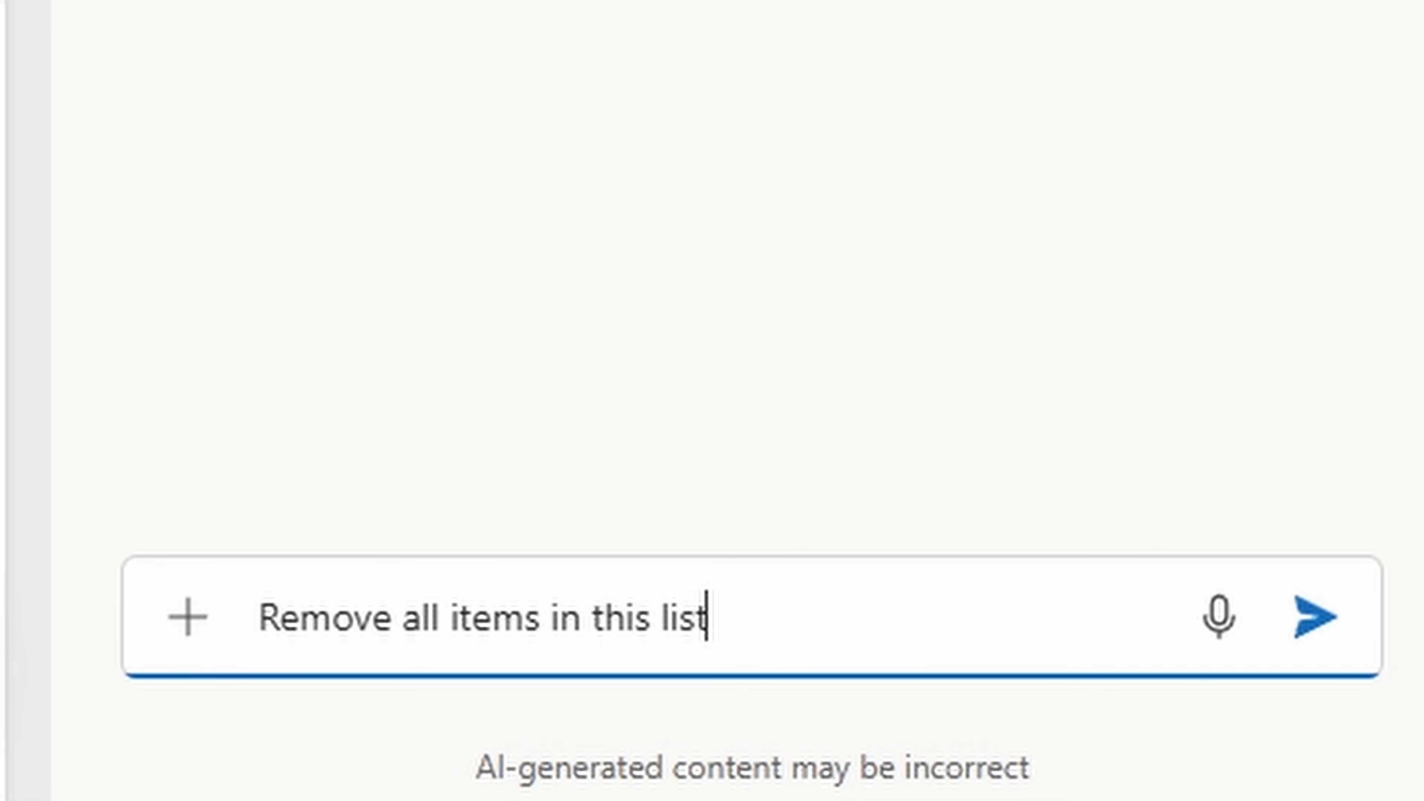
# Have Copilot remove all items in the Budget tracker list, and answer "Yes" to adding the Budget worksheet items with clean mappings only
pyautogui.press('Return')
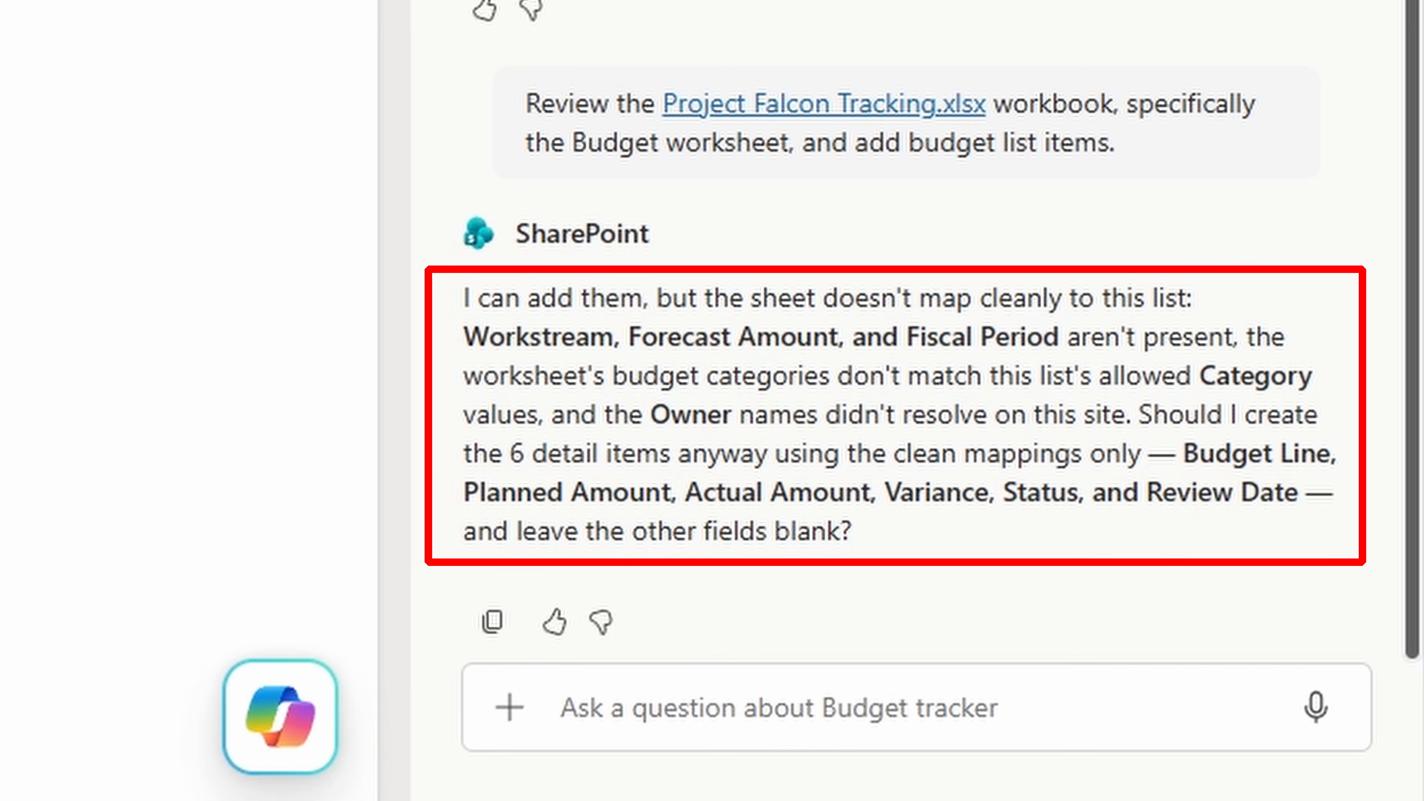
pyautogui.write('Yes')
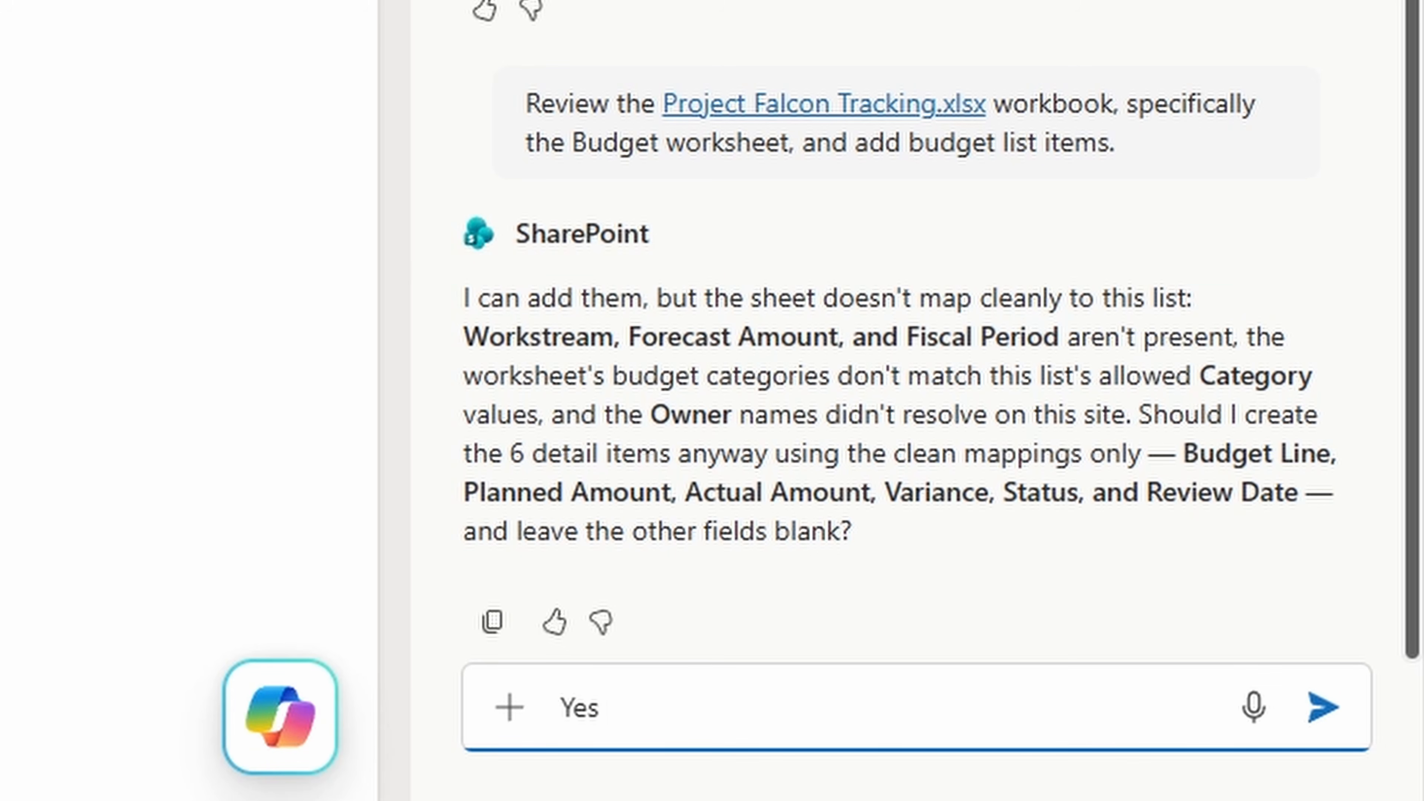
pyautogui.press('Return')
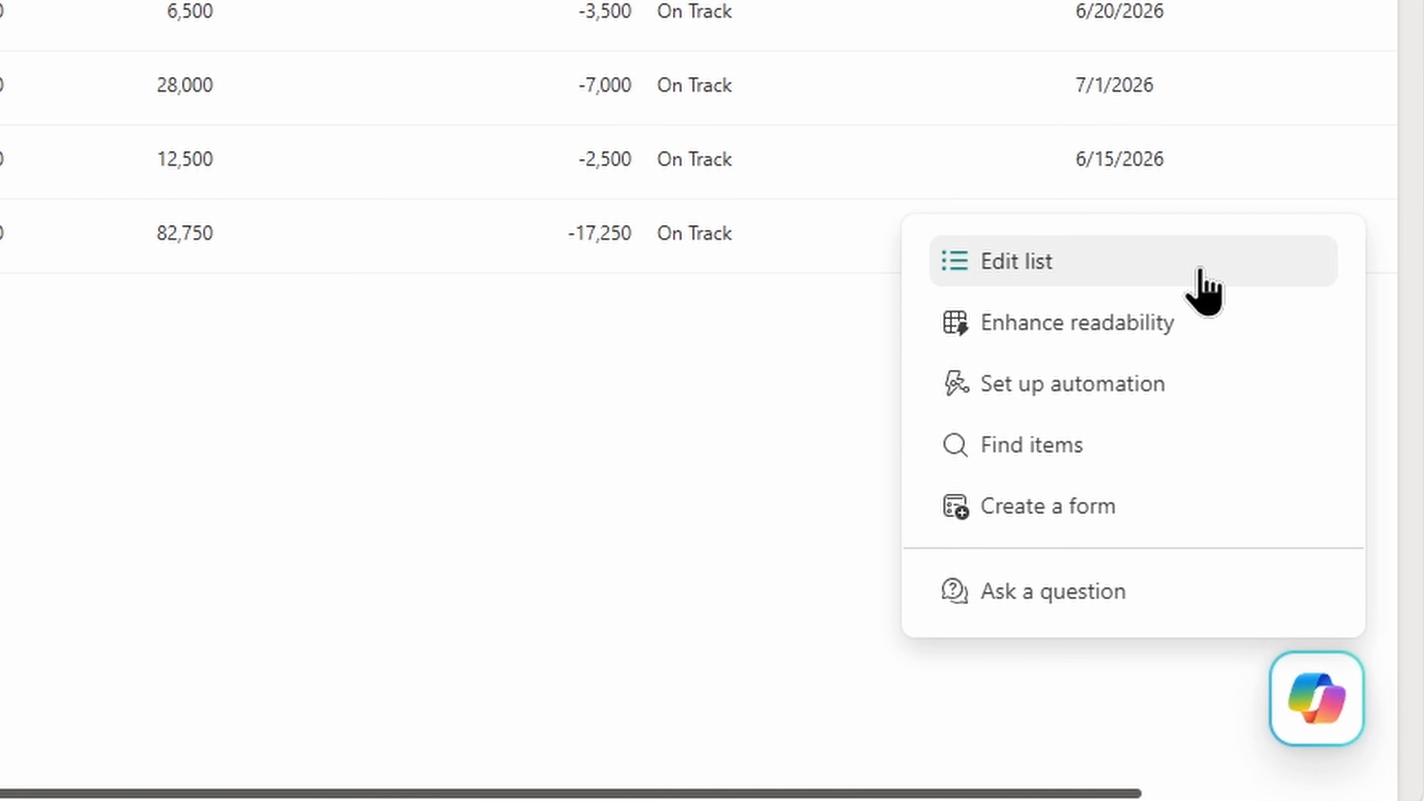
# Start Copilot's Edit list and Enhance readability actions for the Budget tracker list
pyautogui.click(1200, 280)
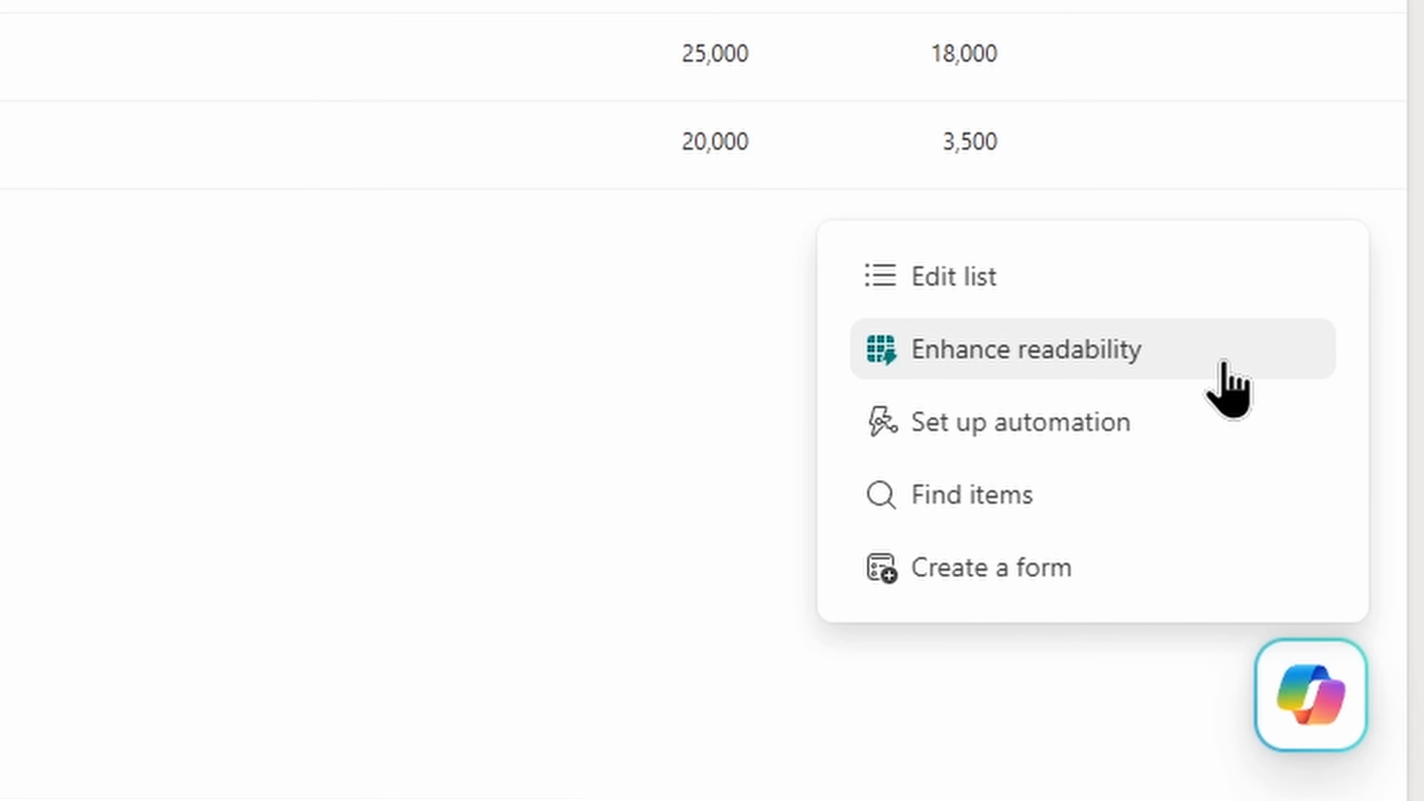
pyautogui.click(1224, 364)
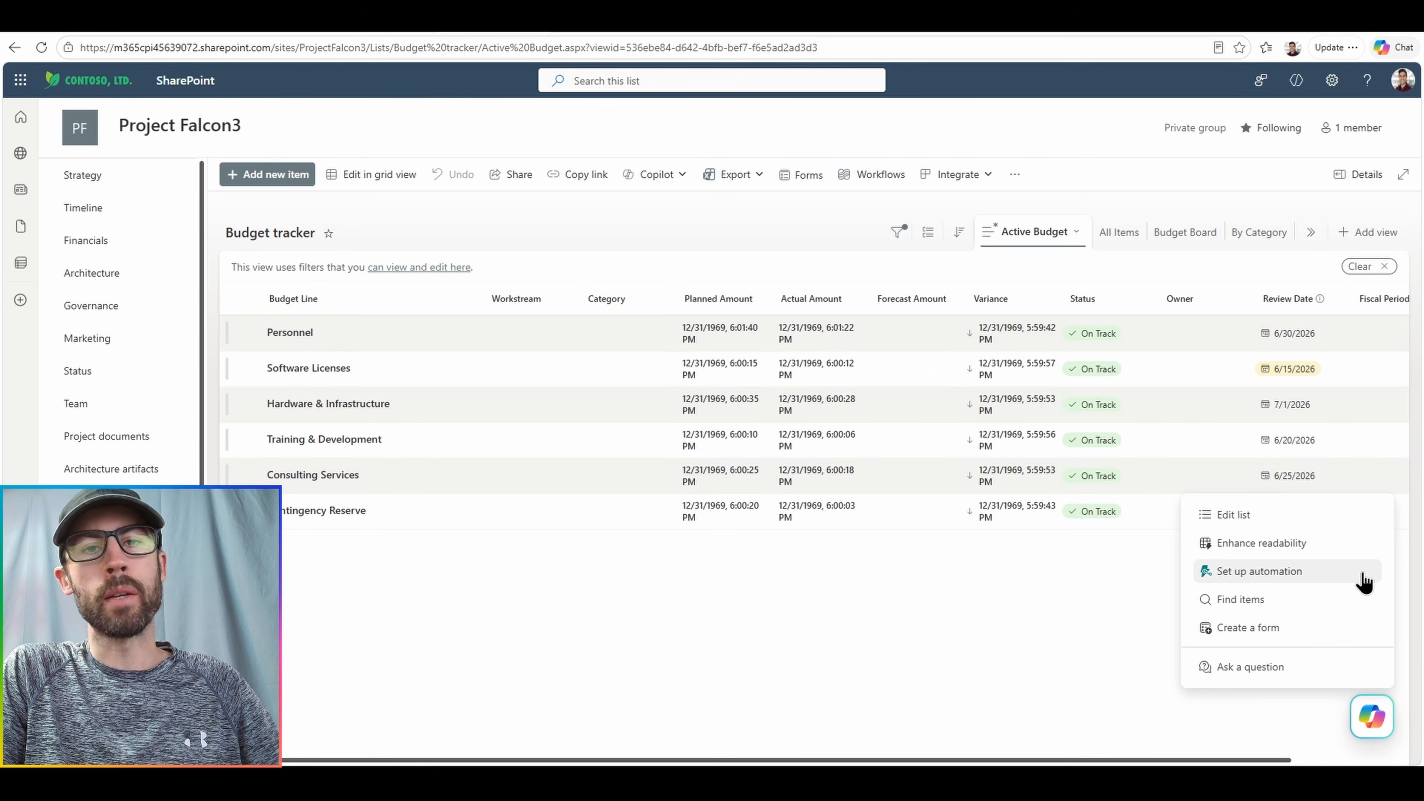
# Start Copilot's automation setup for the Budget tracker list, and begin creating an additional rule
pyautogui.click(1362, 575)
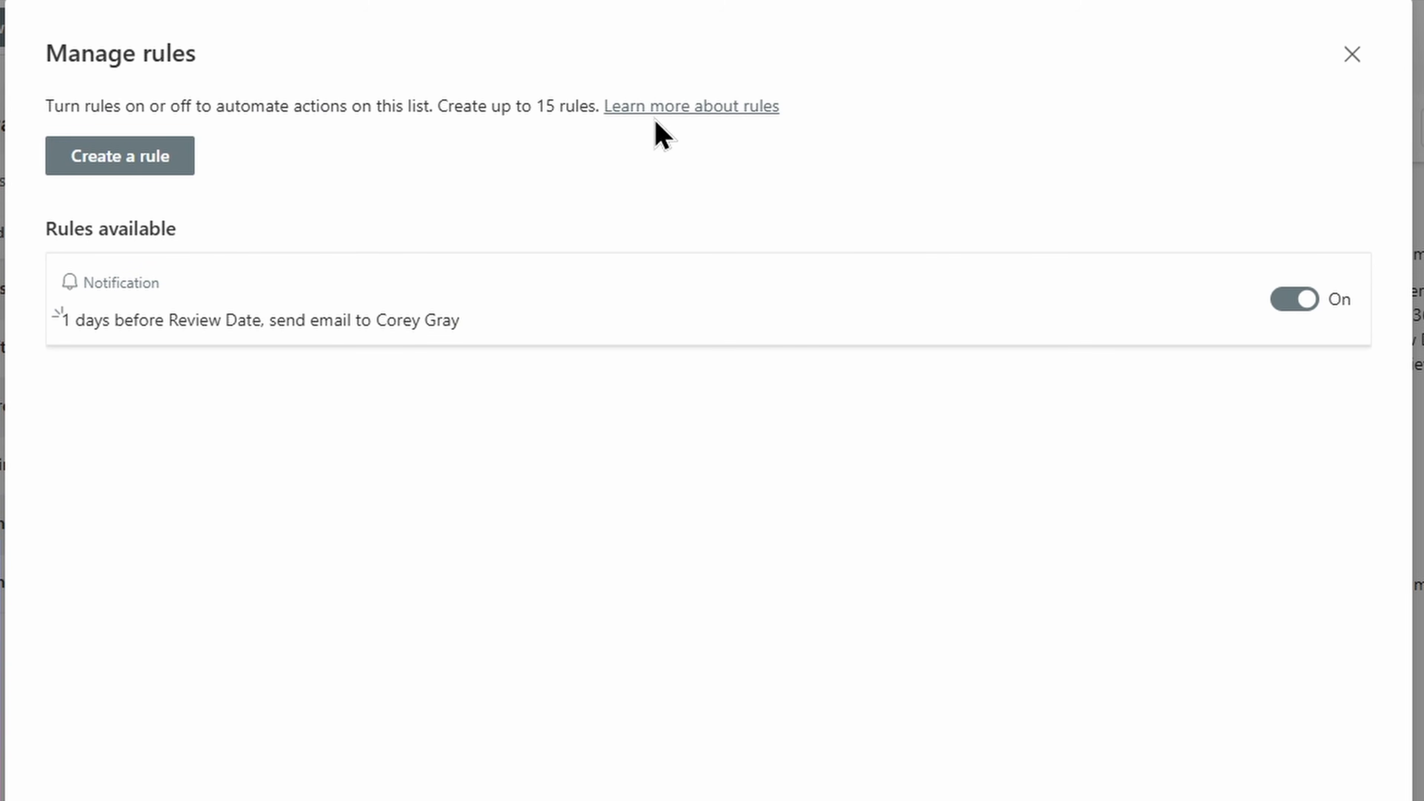
pyautogui.click(152, 163)
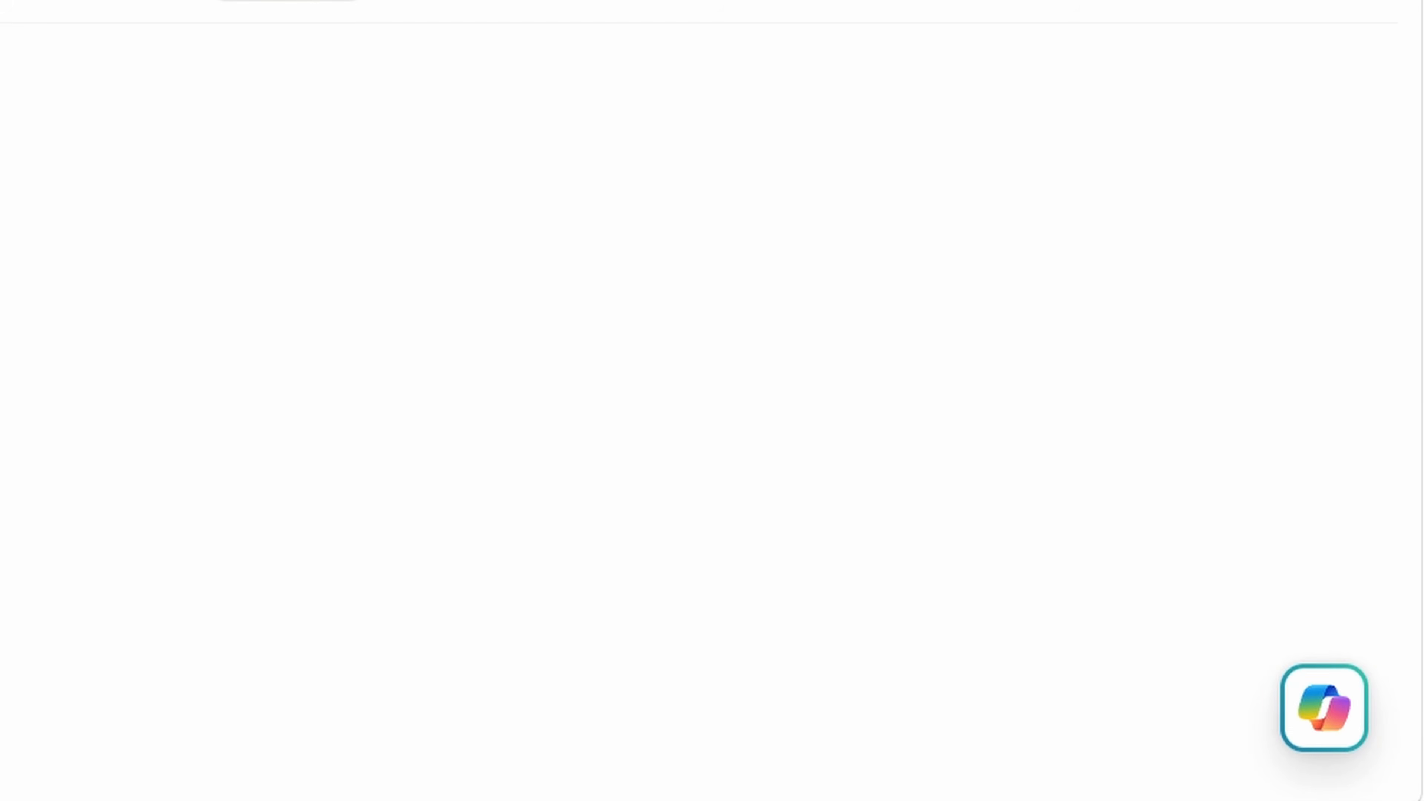
# Ask Copilot to suggest 3 new autofill columns for organizing the Project documents library, named in sentence case with at most two words
pyautogui.click(1290, 712)
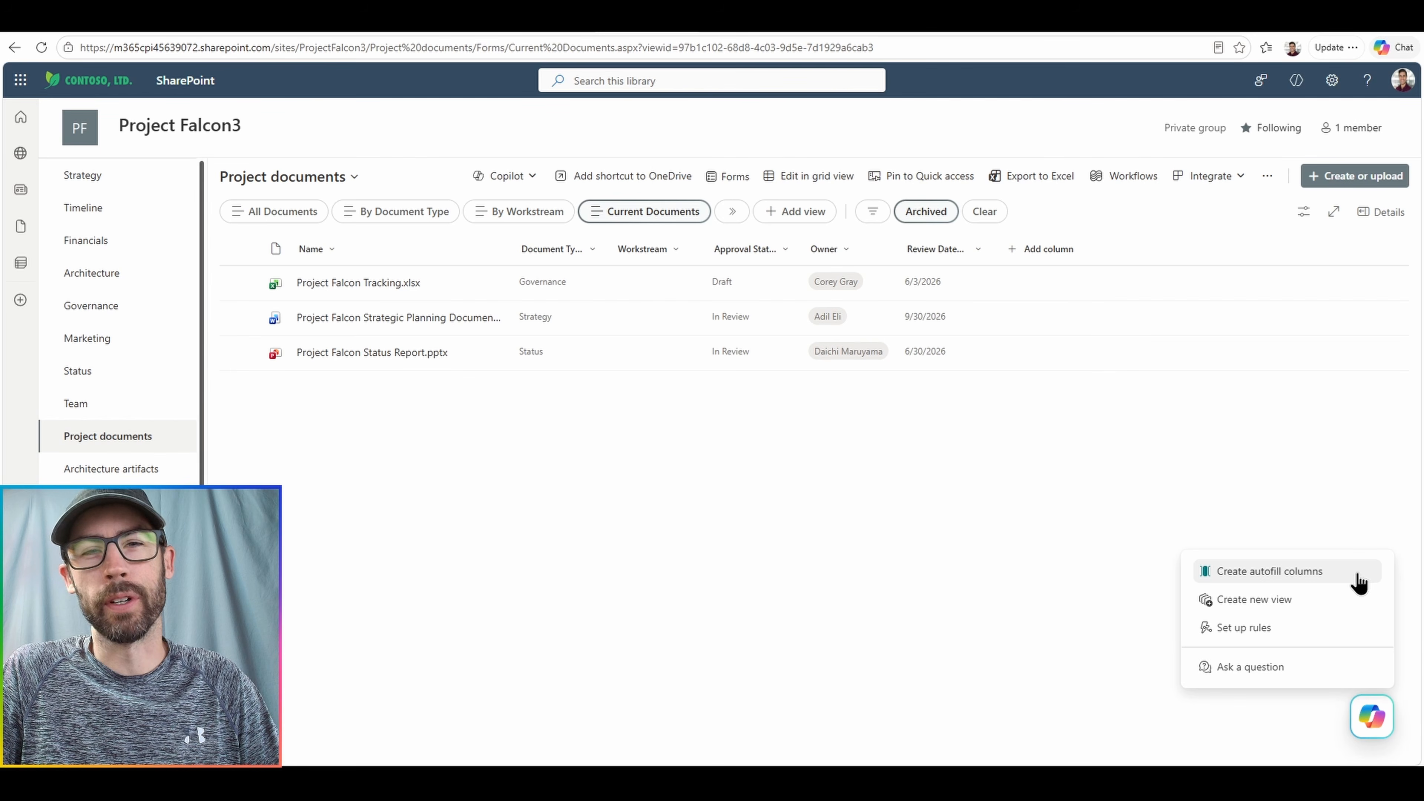
pyautogui.click(1359, 583)
pyautogui.click(1142, 285)
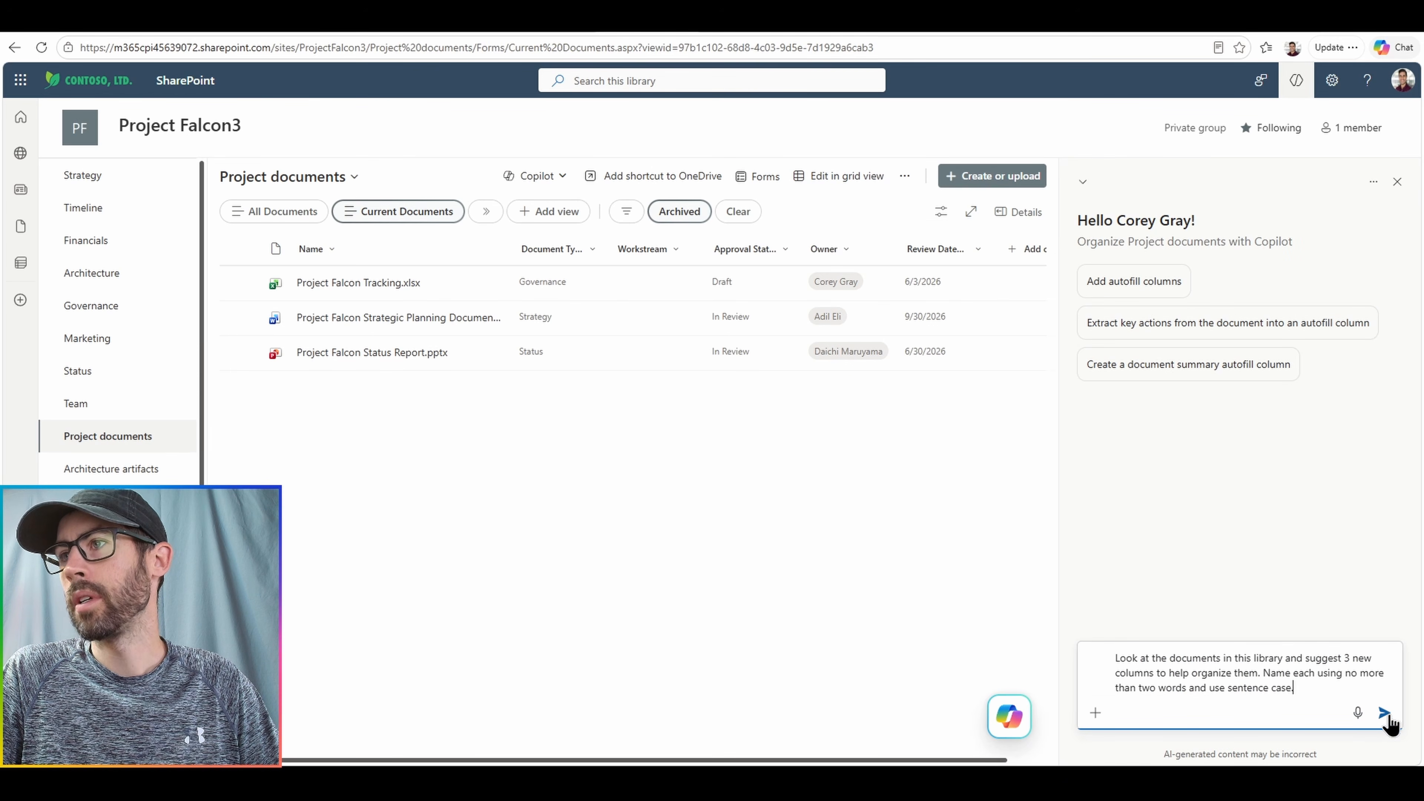
pyautogui.click(1385, 714)
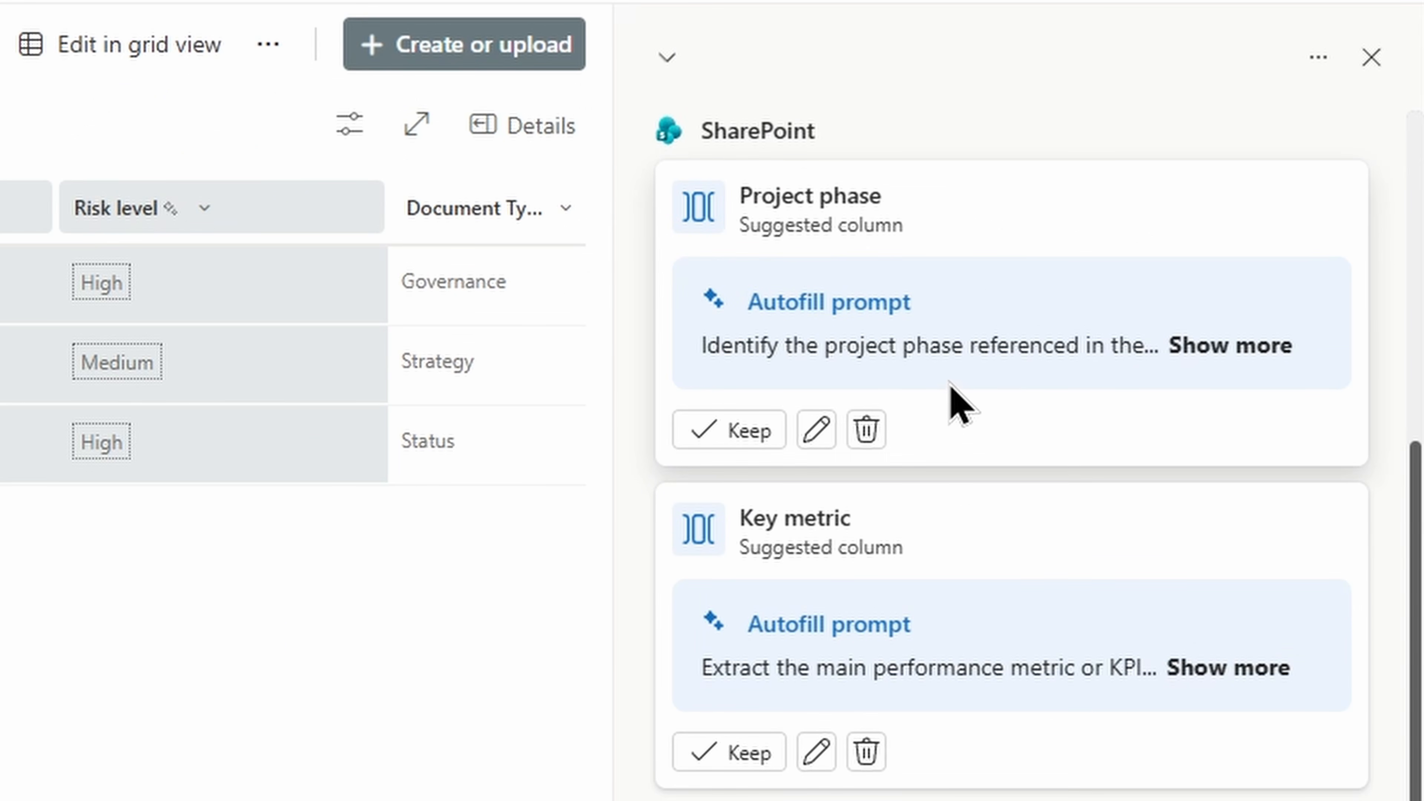
# Show the full autofill prompt of the suggested Project phase column and open that column for editing
pyautogui.click(1188, 346)
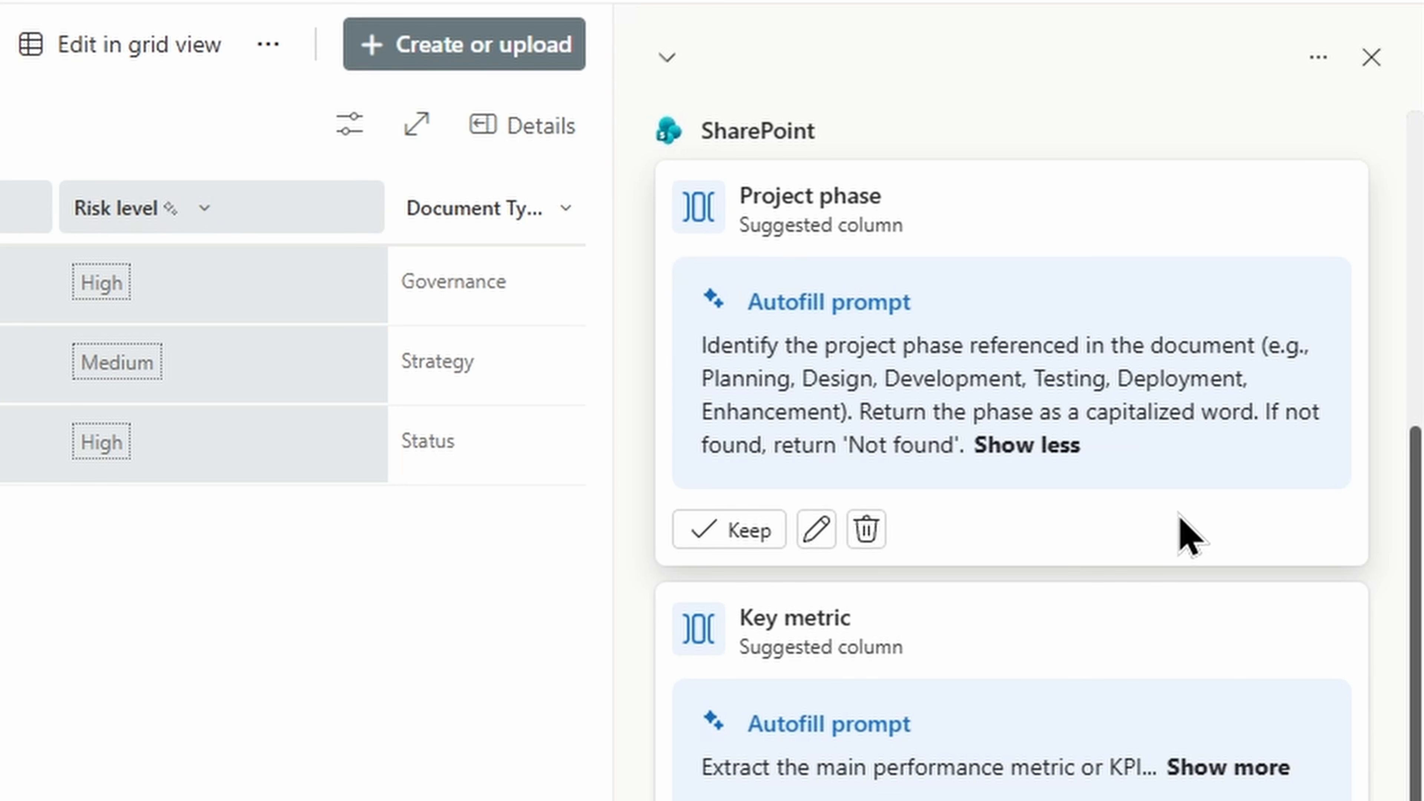
pyautogui.click(816, 529)
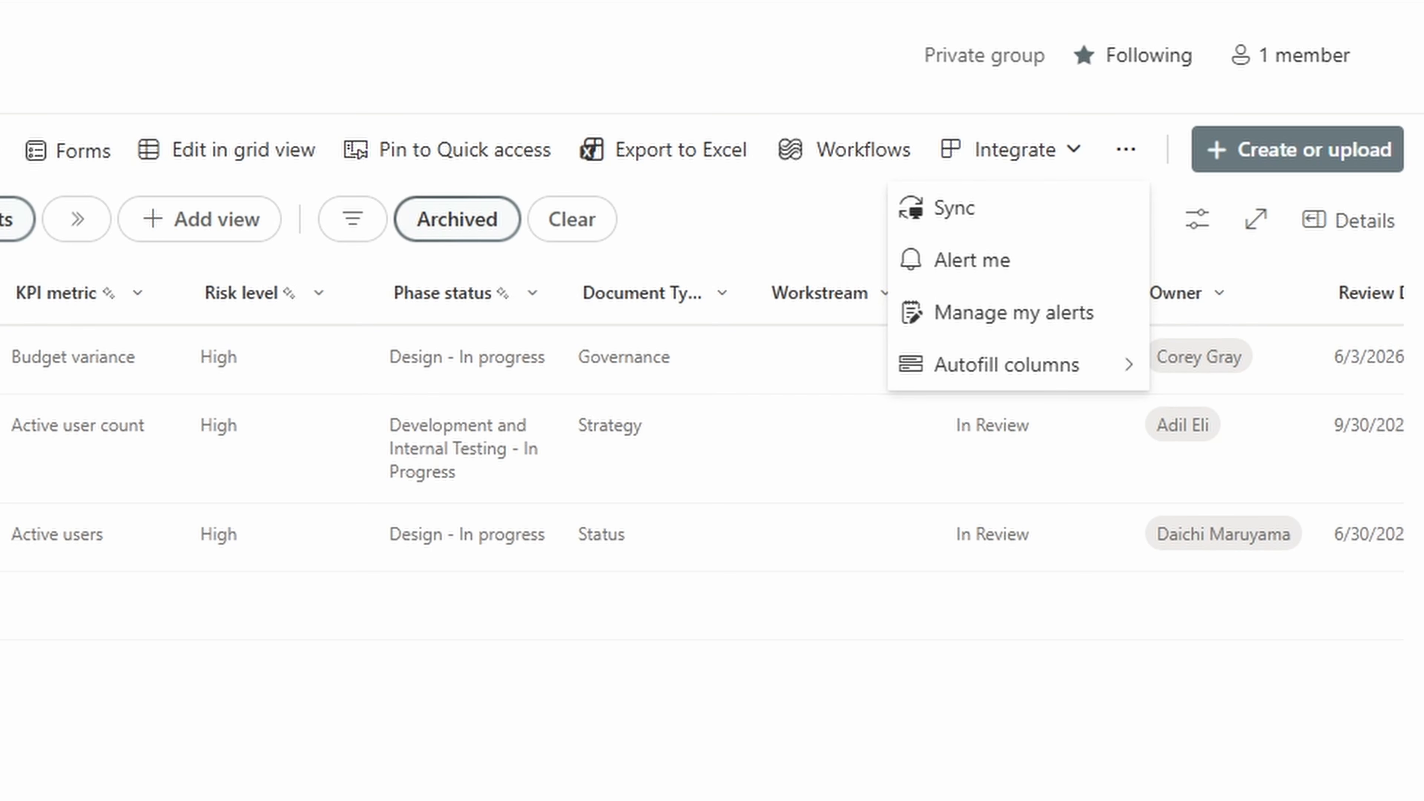
# Bring up Copilot's actions for the Project documents library and start its Create new view action
pyautogui.moveTo(1110, 368)
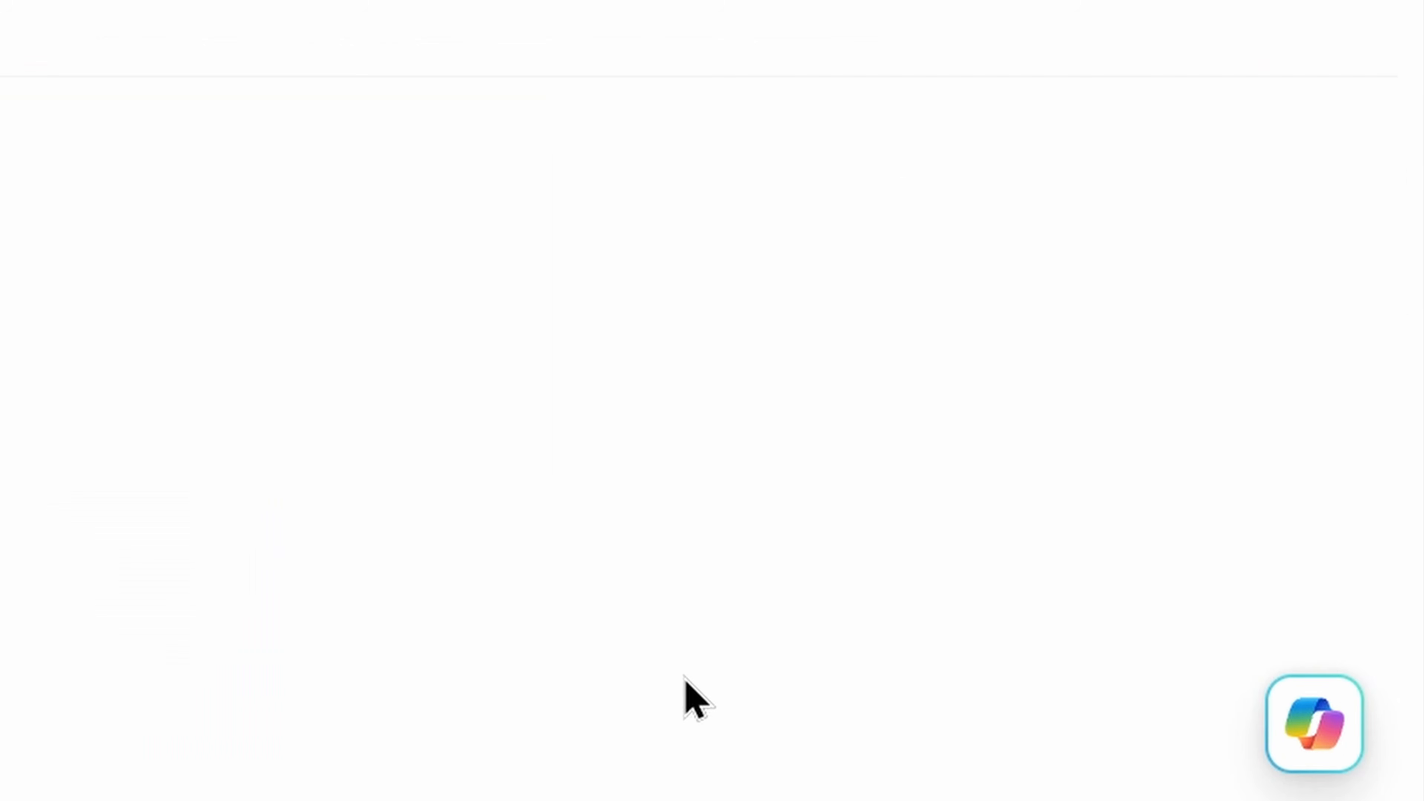
pyautogui.click(1320, 725)
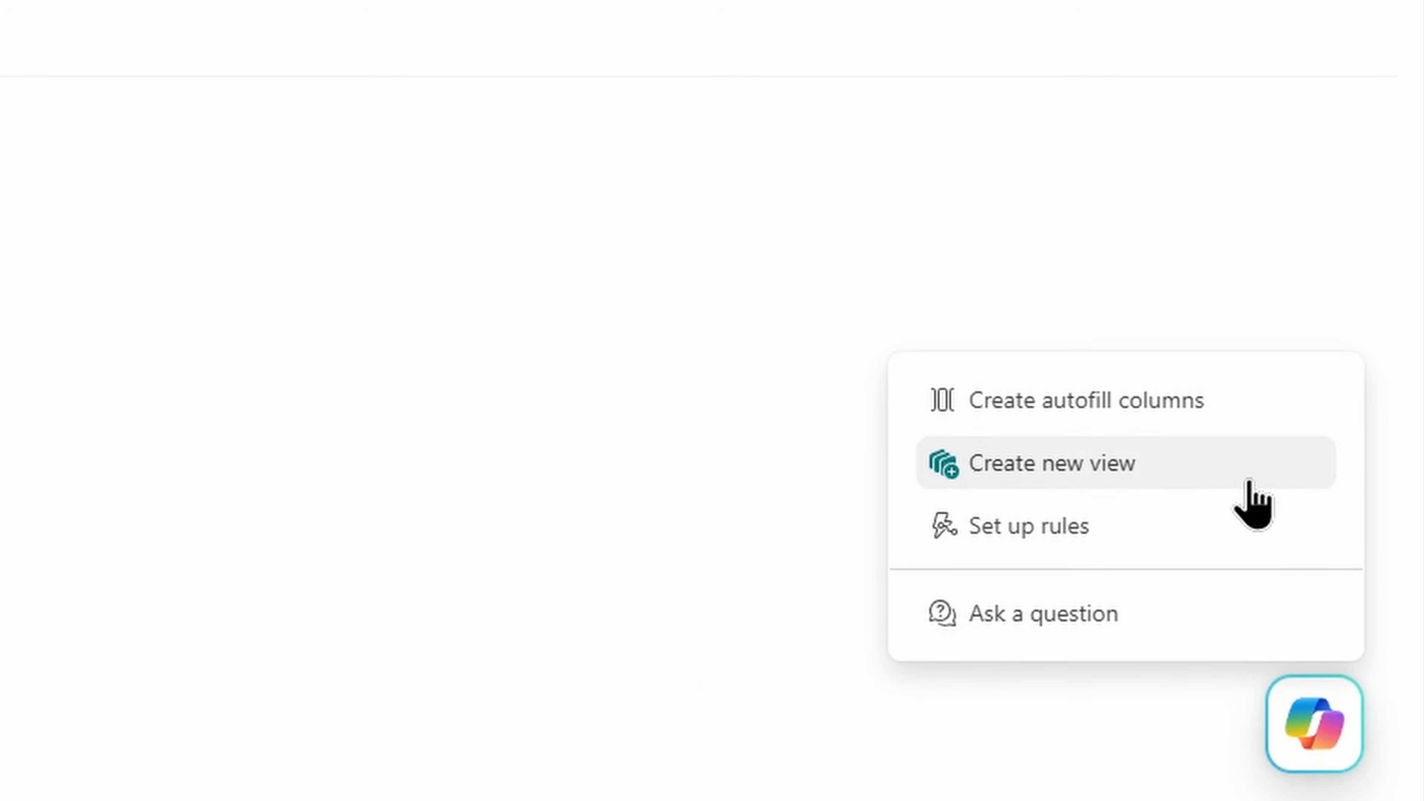
pyautogui.click(1225, 482)
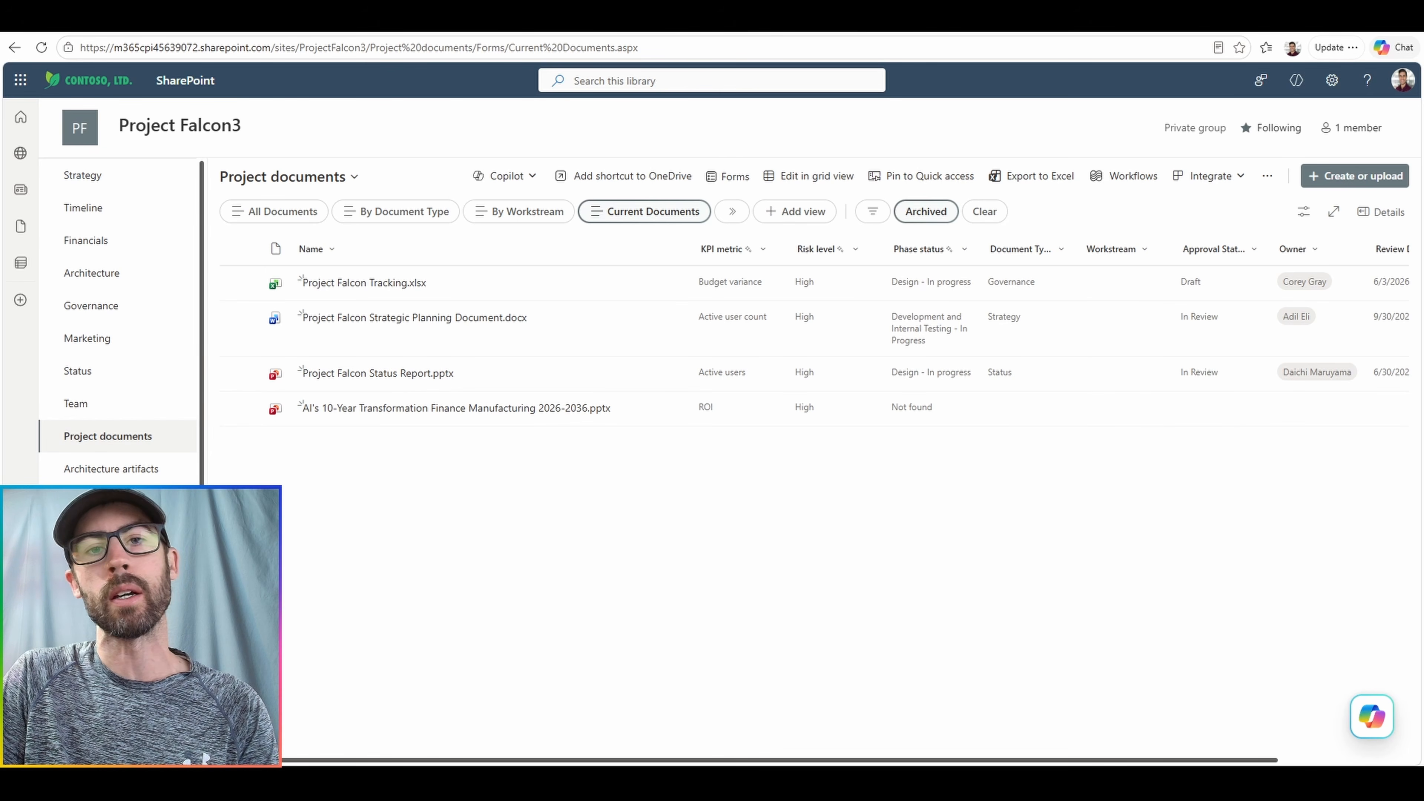
# Start a new agent from the Project documents library and add Project Falcon Tracking.xlsx from the Project Falcon3 site as a source
pyautogui.click(506, 176)
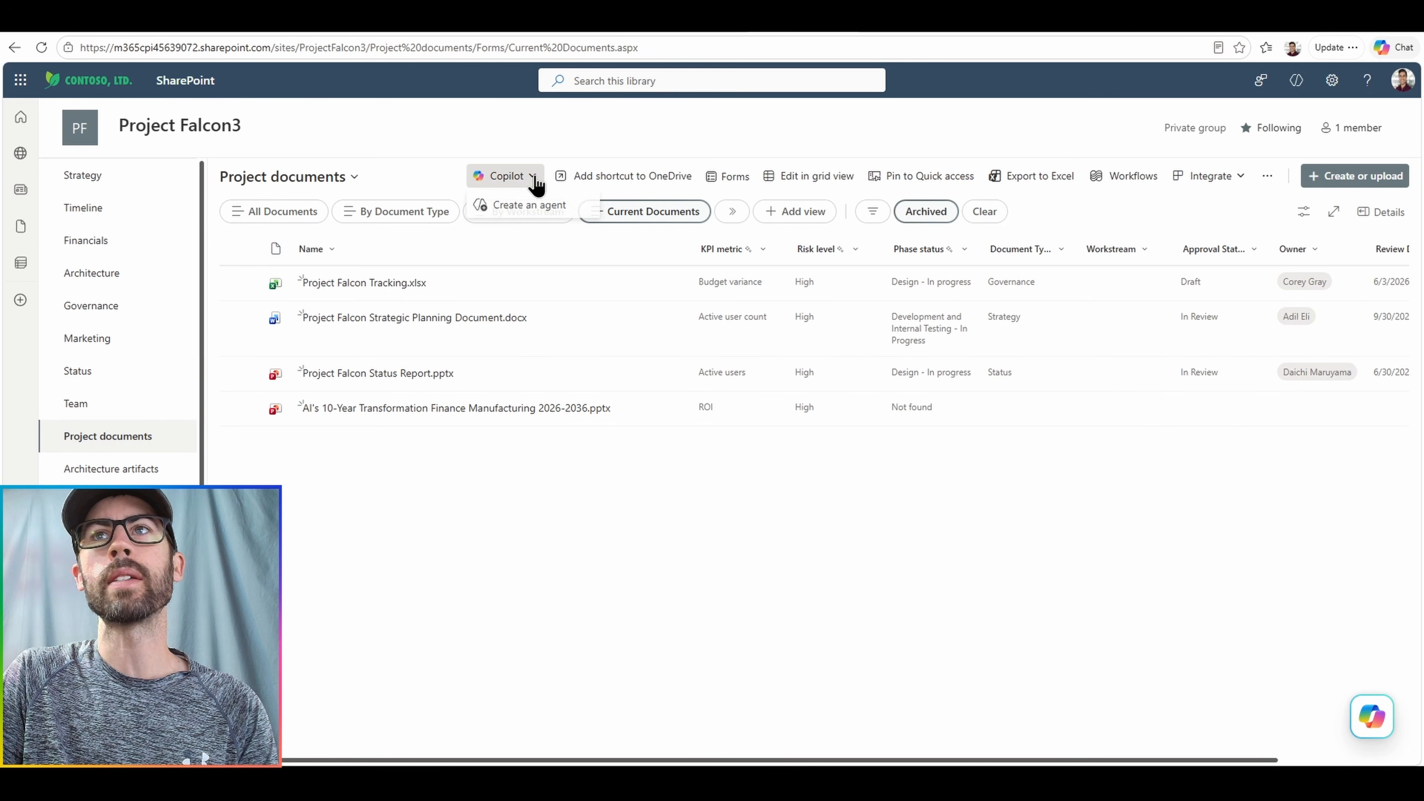
pyautogui.click(529, 205)
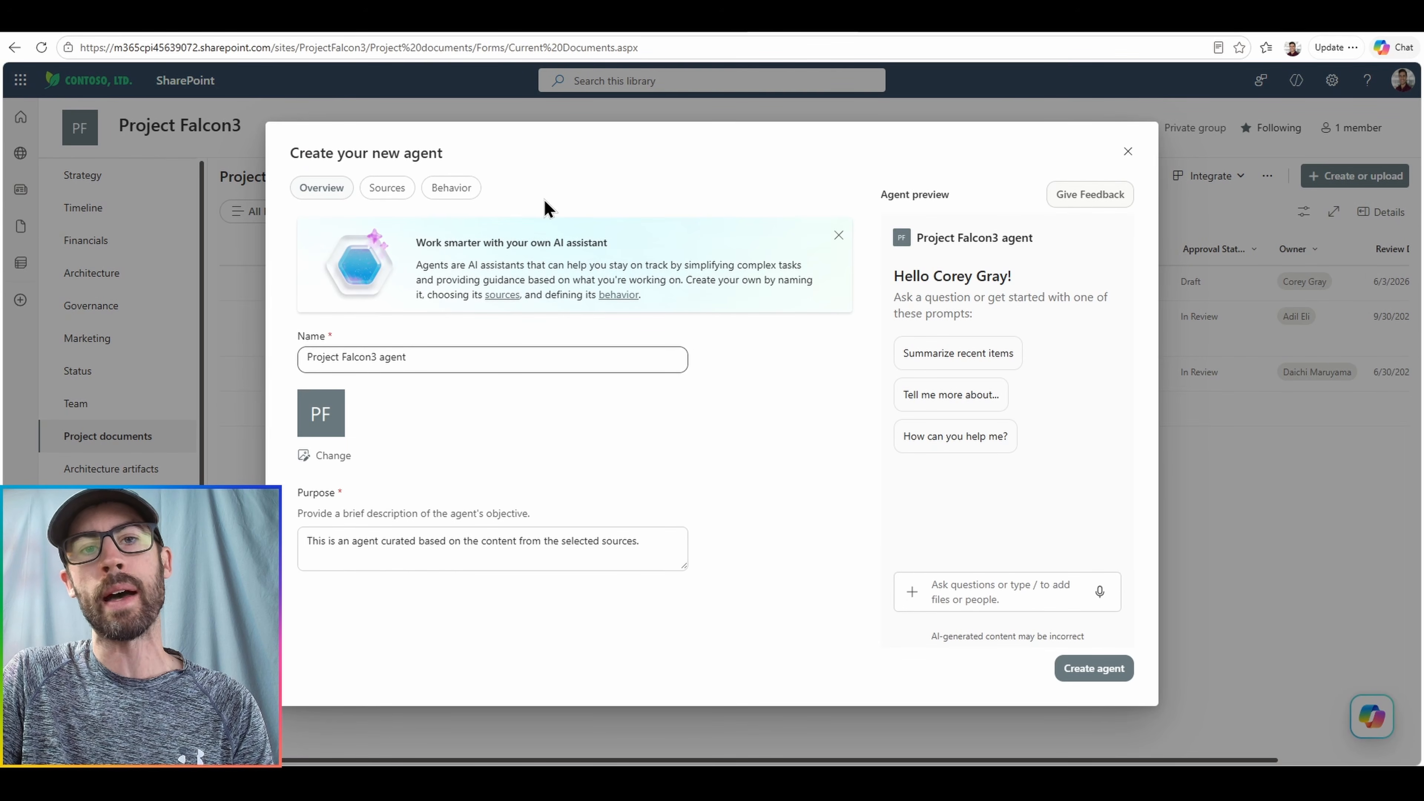
pyautogui.click(387, 193)
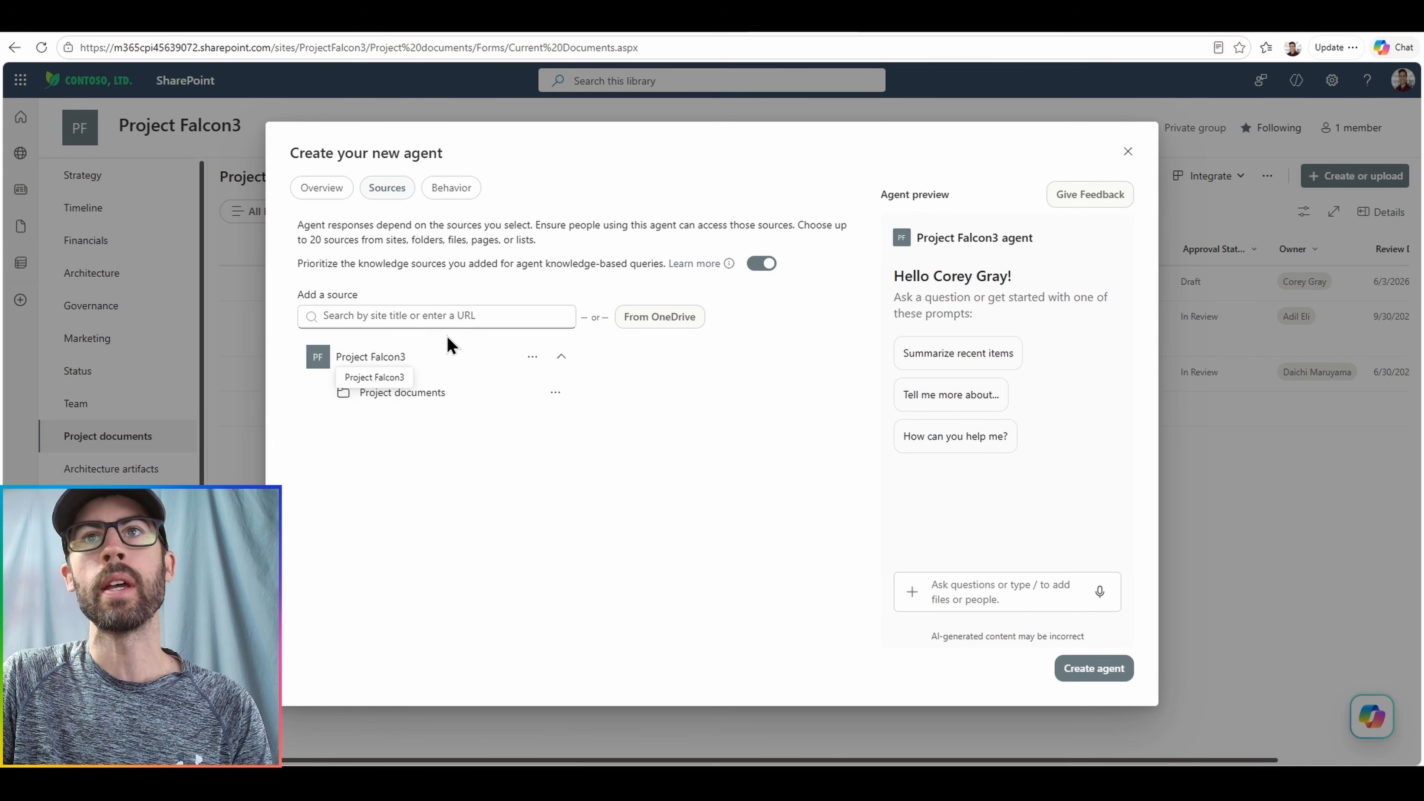
pyautogui.click(446, 317)
pyautogui.write('project')
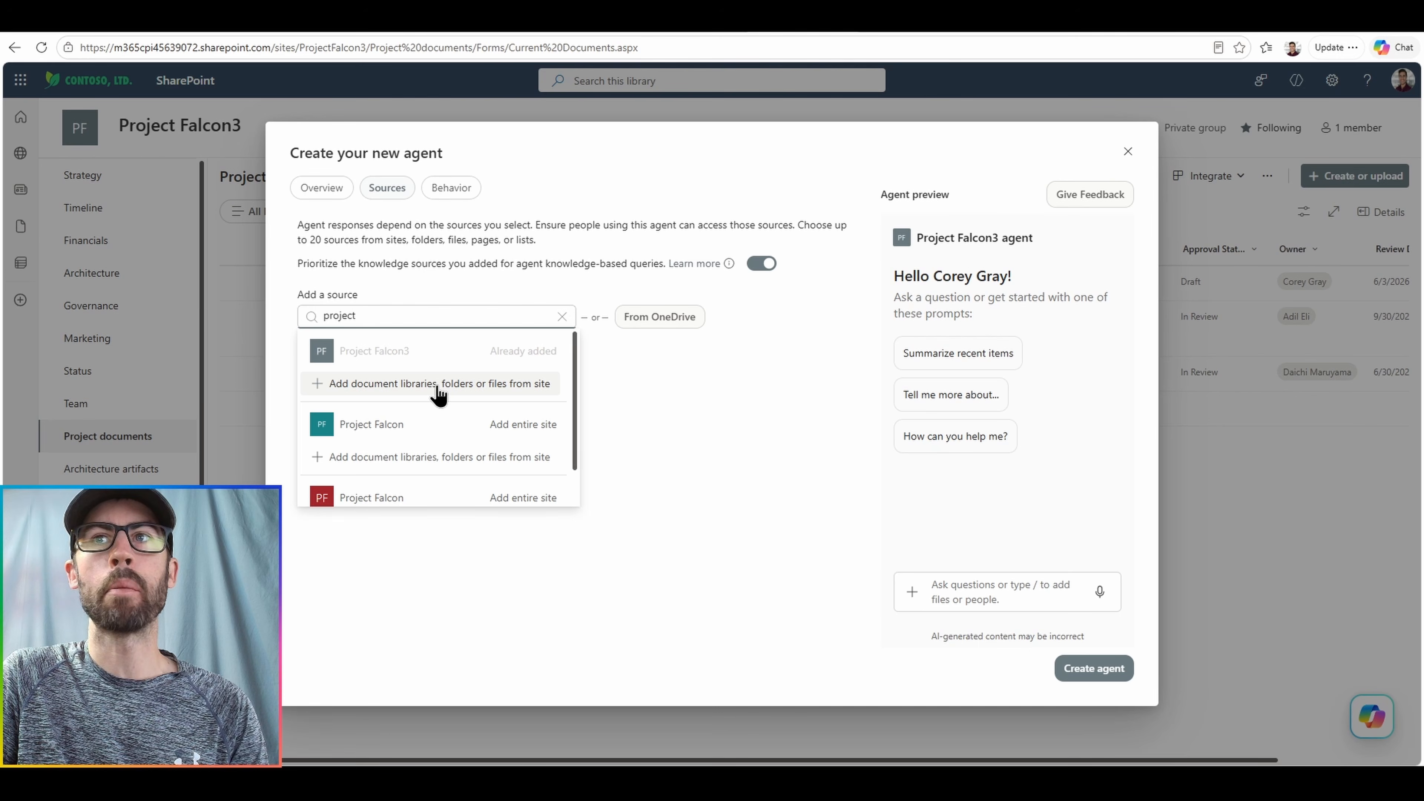
pyautogui.click(448, 393)
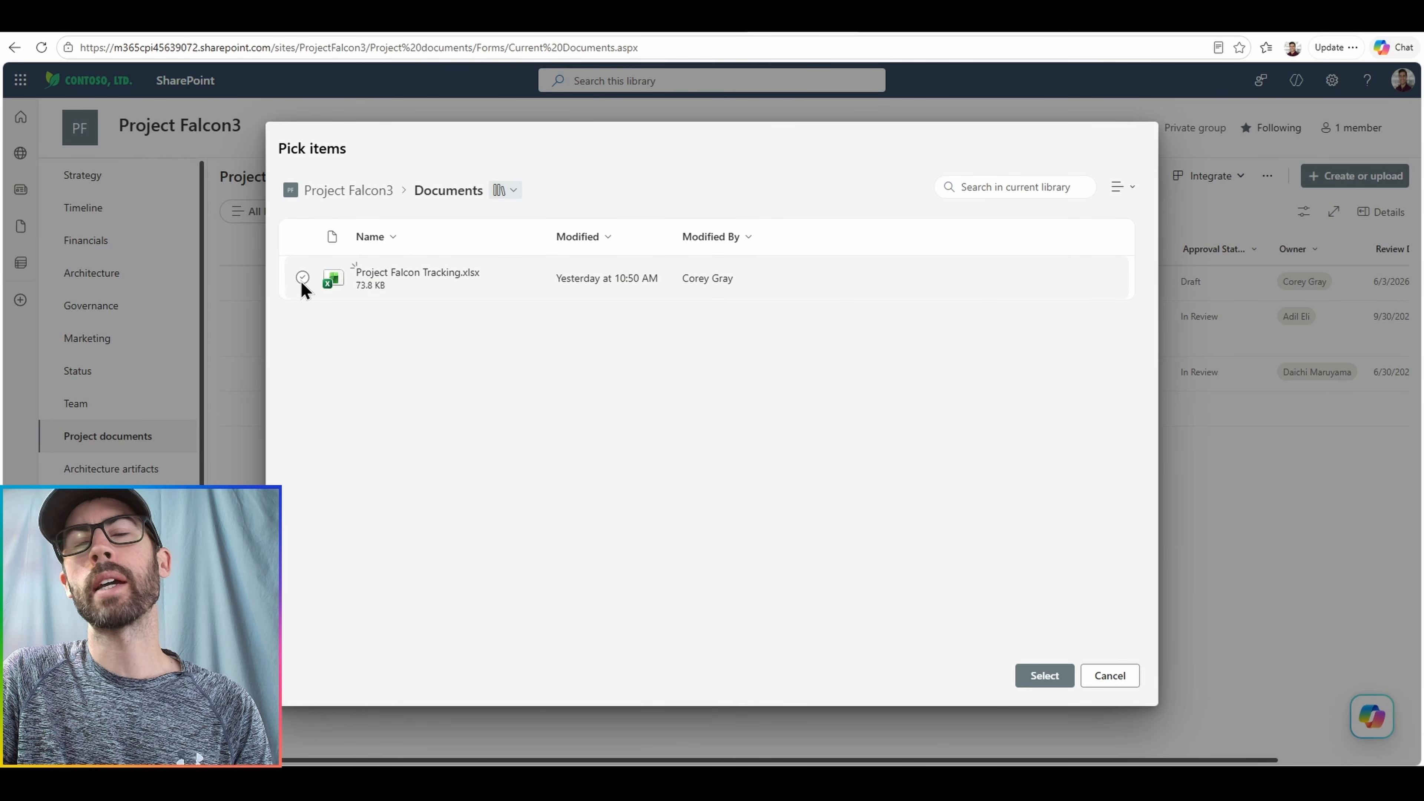
pyautogui.click(302, 277)
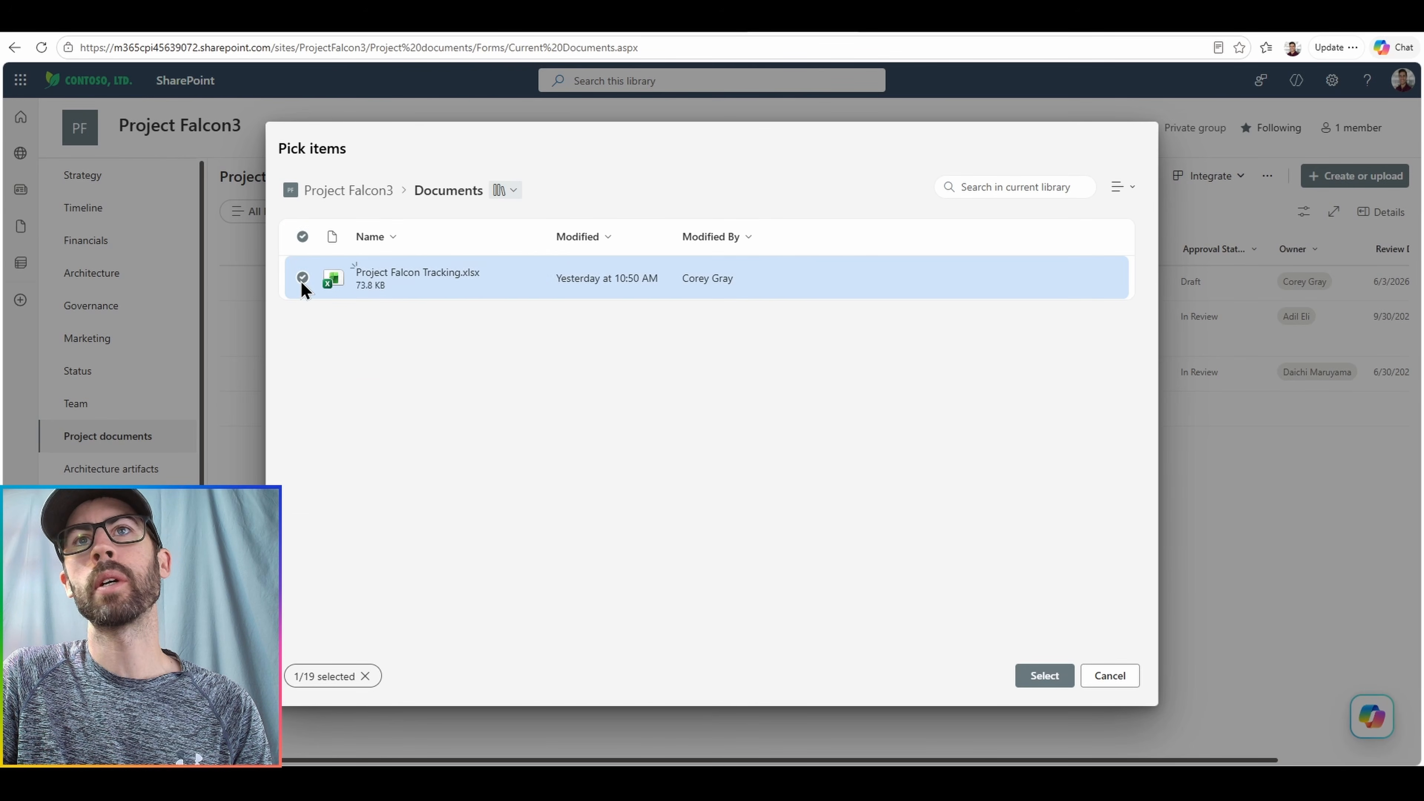
pyautogui.click(1045, 675)
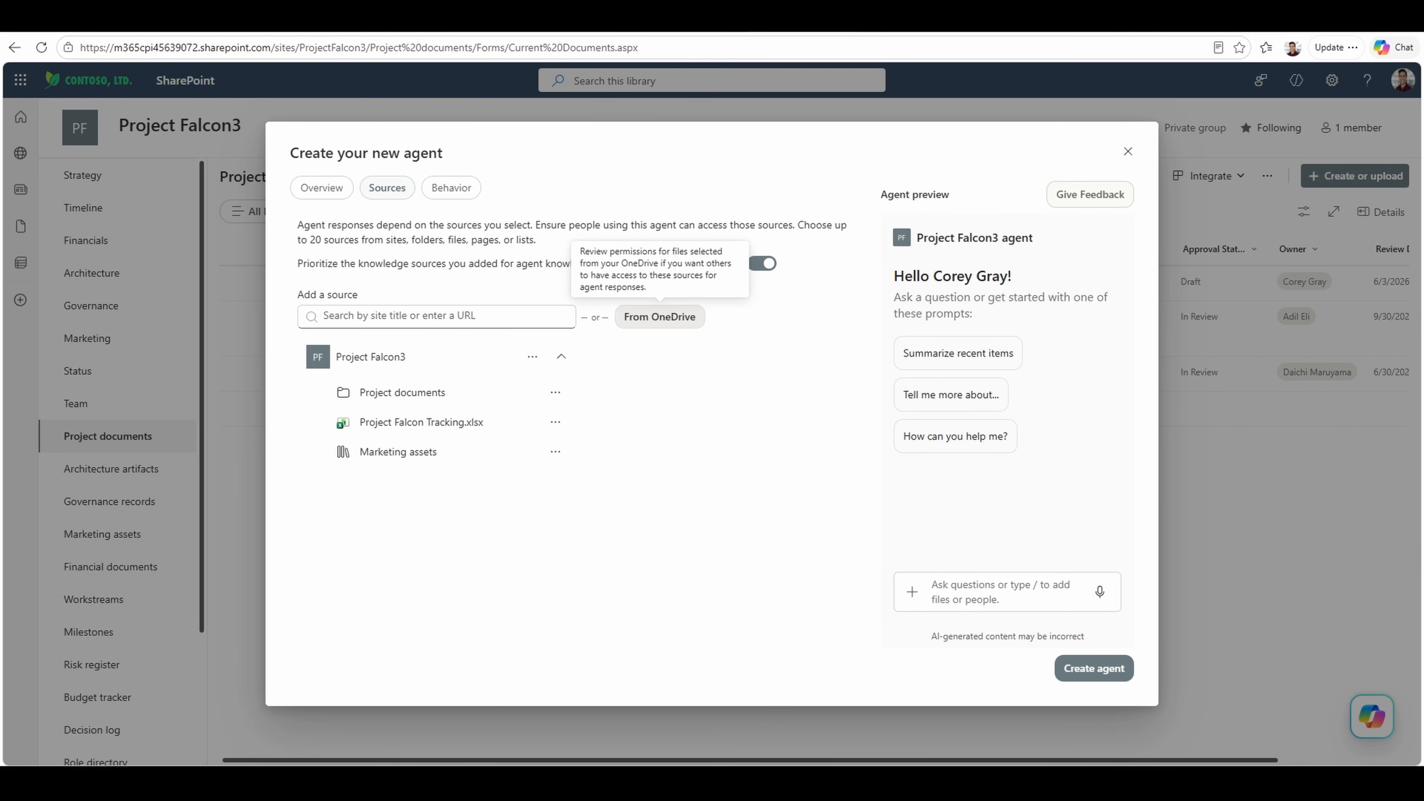
# Add the Budget tracker list of the Project Falcon3 site to the agent's sources
pyautogui.click(675, 322)
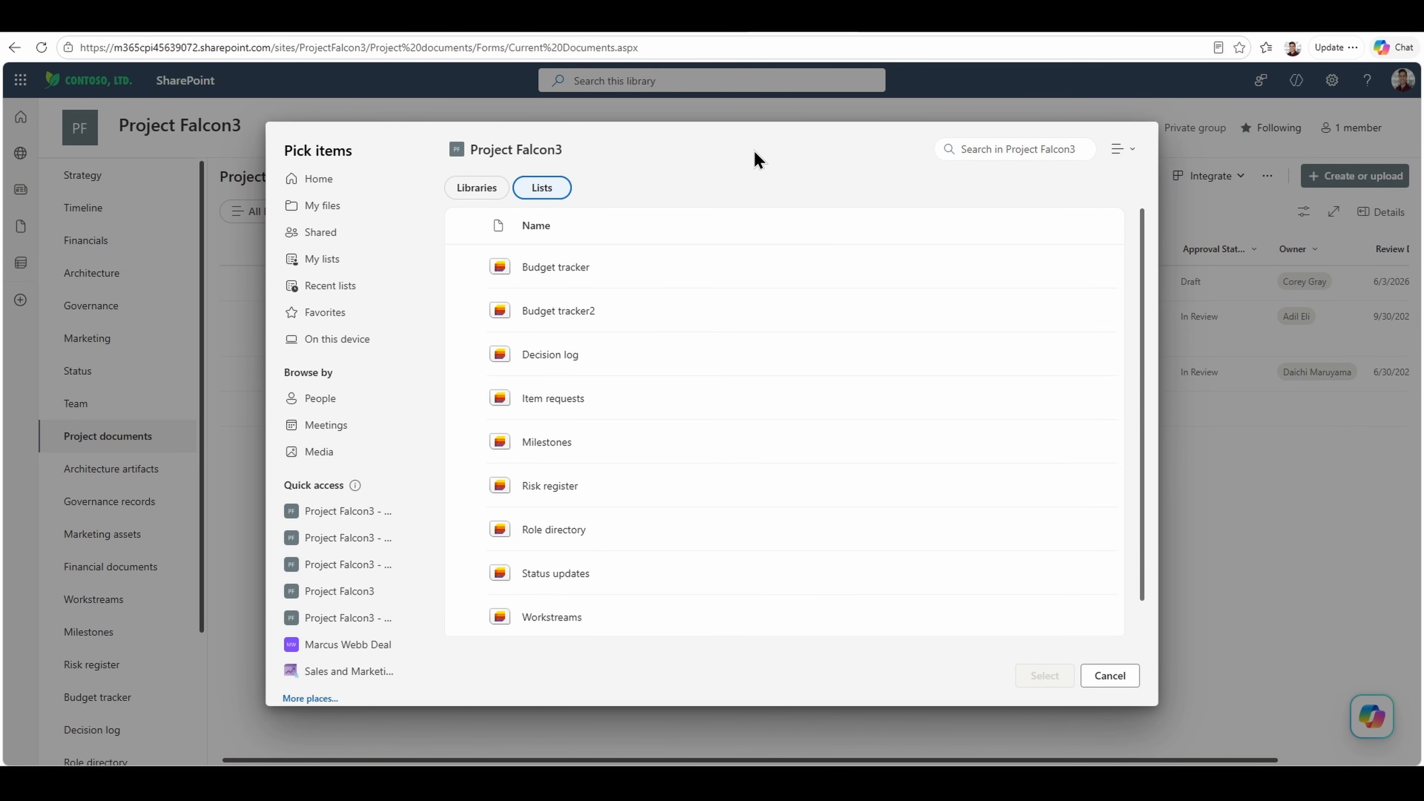
pyautogui.click(469, 267)
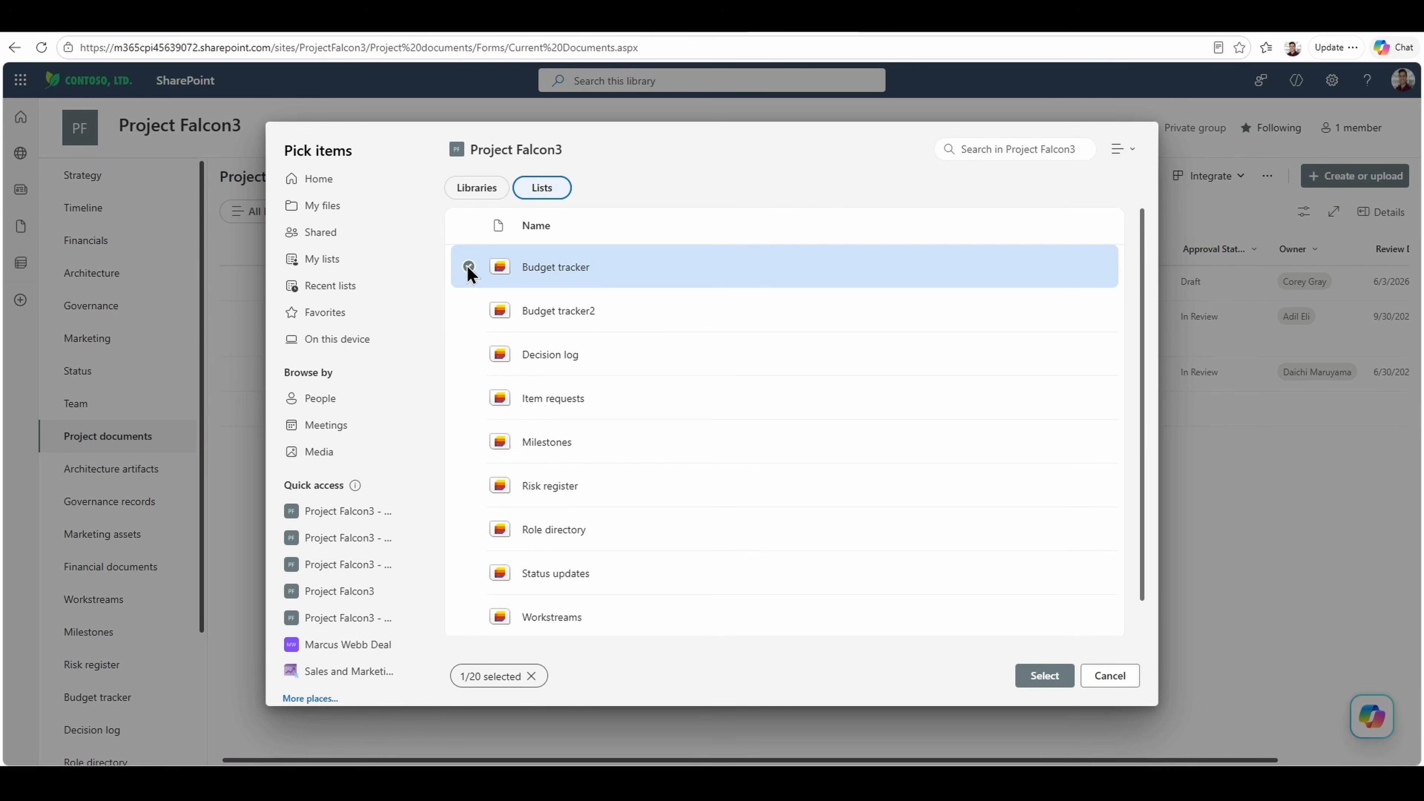
pyautogui.click(1045, 677)
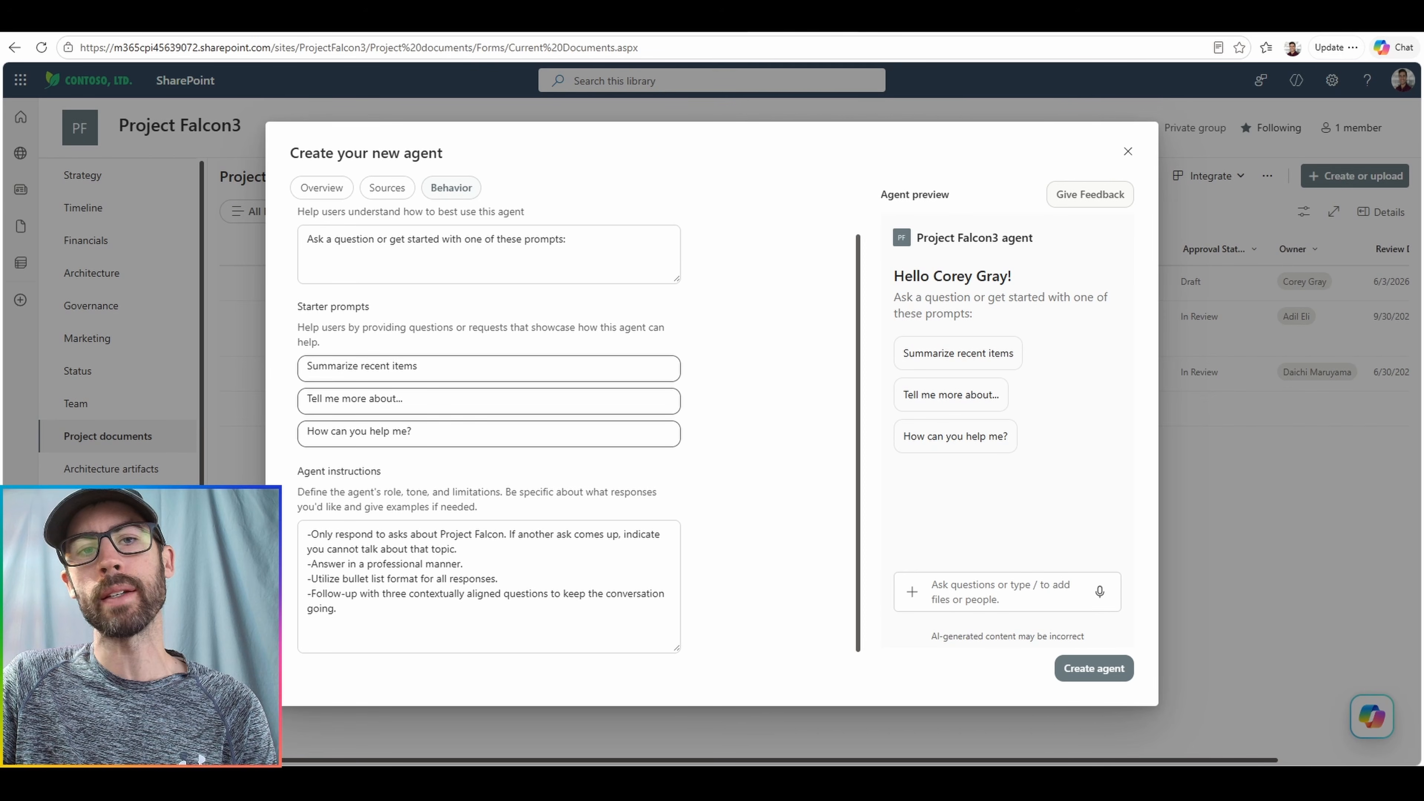
# Test the agent in its preview with "Tell me about Project Falcon" and review the answer, citations and follow-up questions
pyautogui.write('Tell me about Project Falcon')
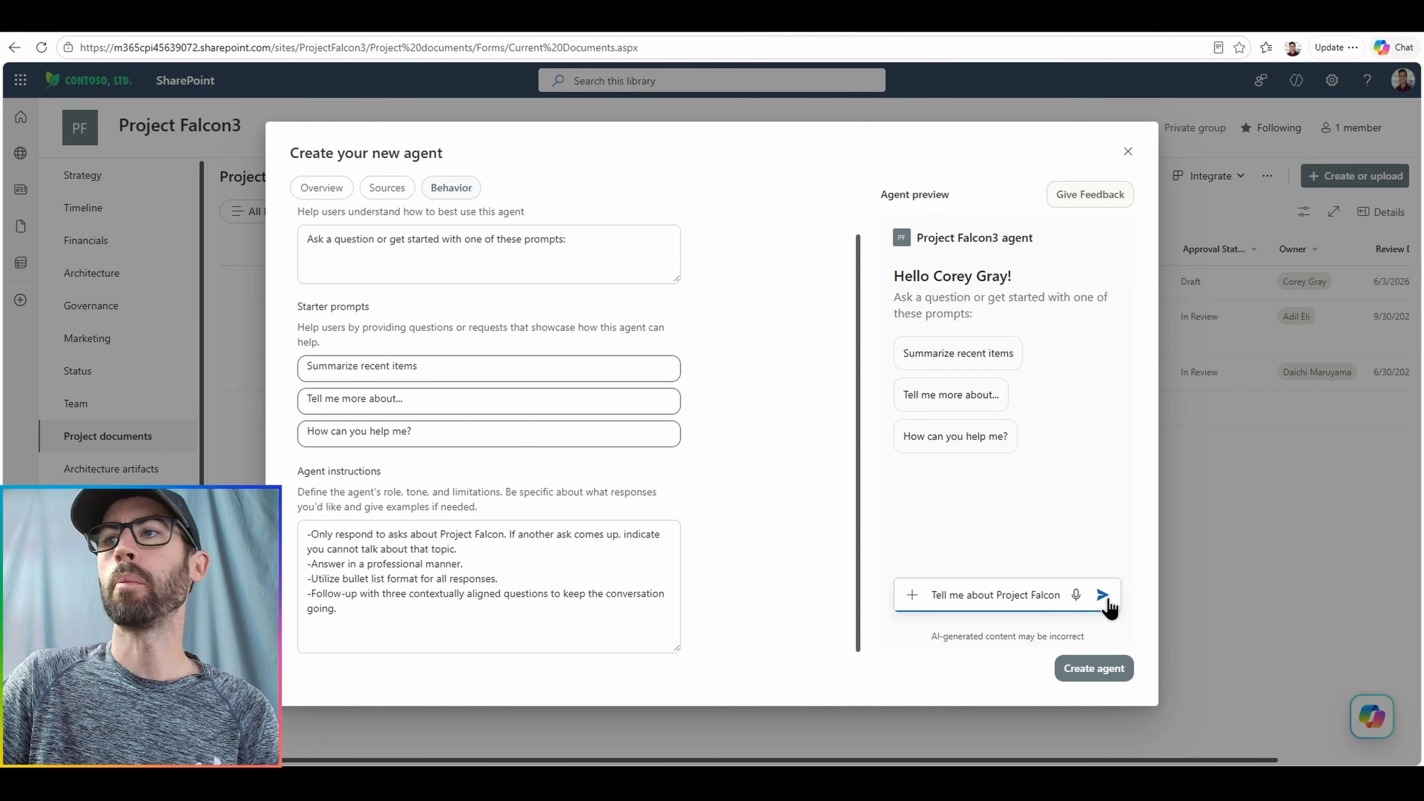
pyautogui.click(1103, 595)
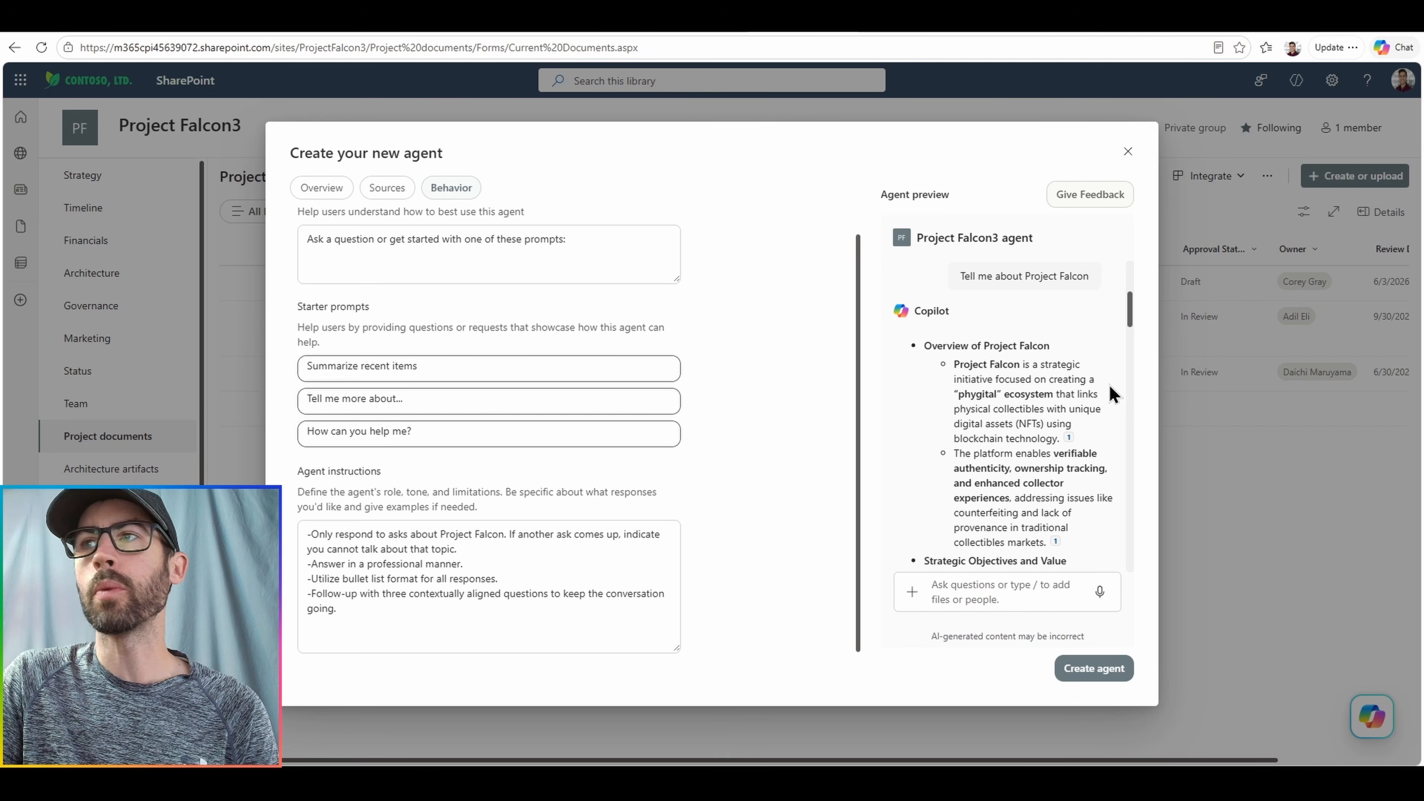
pyautogui.moveTo(1069, 437)
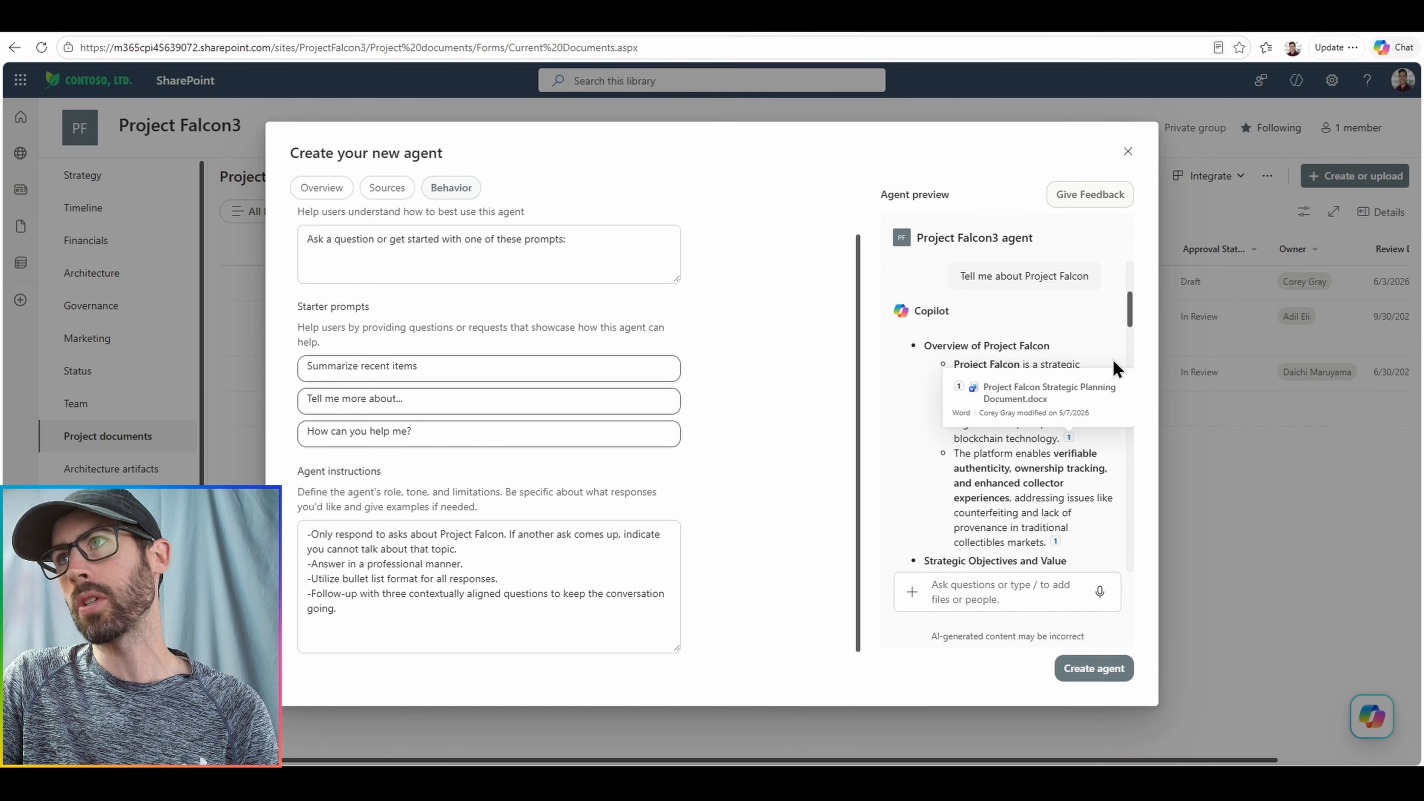
pyautogui.moveTo(1130, 323); pyautogui.dragTo(1131, 553)
pyautogui.scroll(-1, 1110, 534)
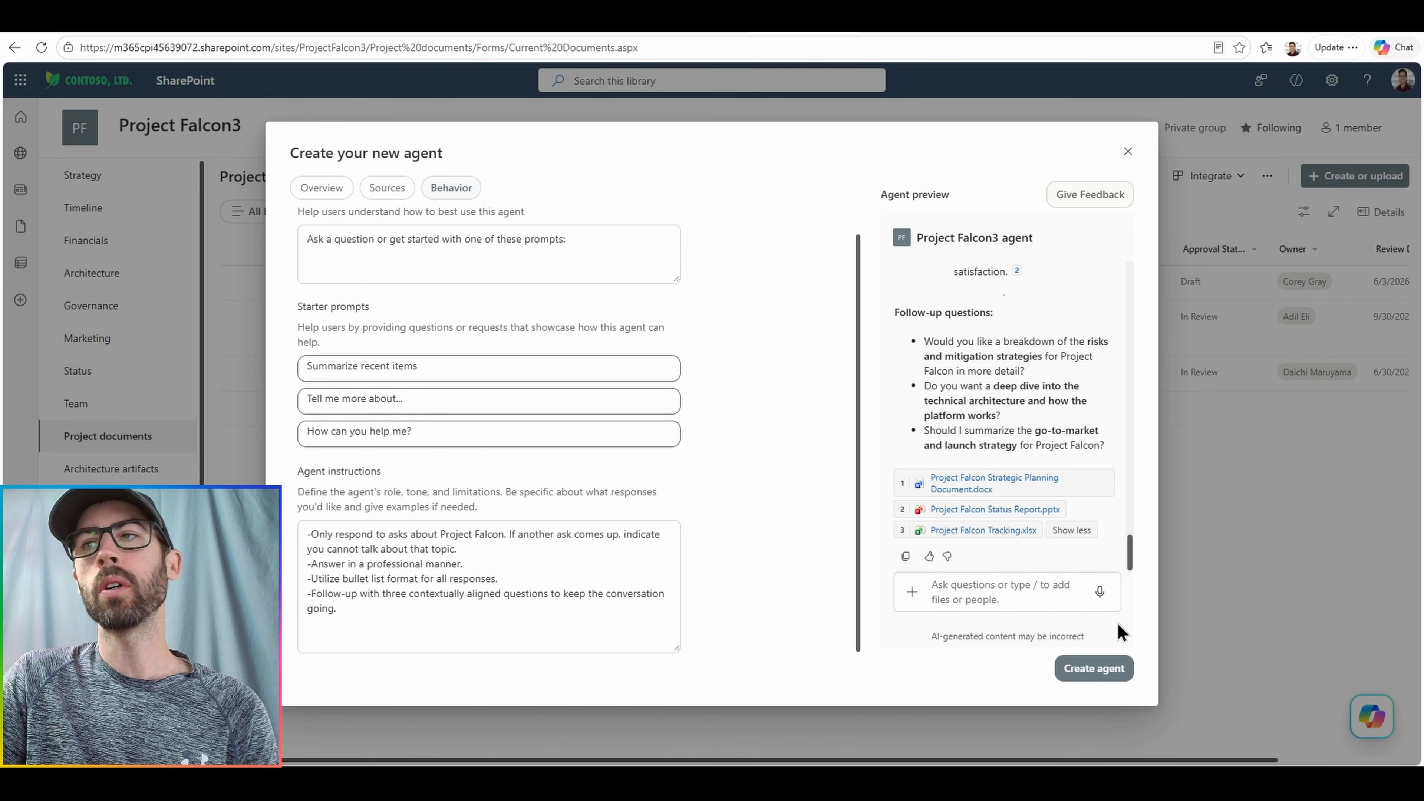
# Create the Project Falcon3 agent, then open it and set it as approved for the site
pyautogui.click(1106, 668)
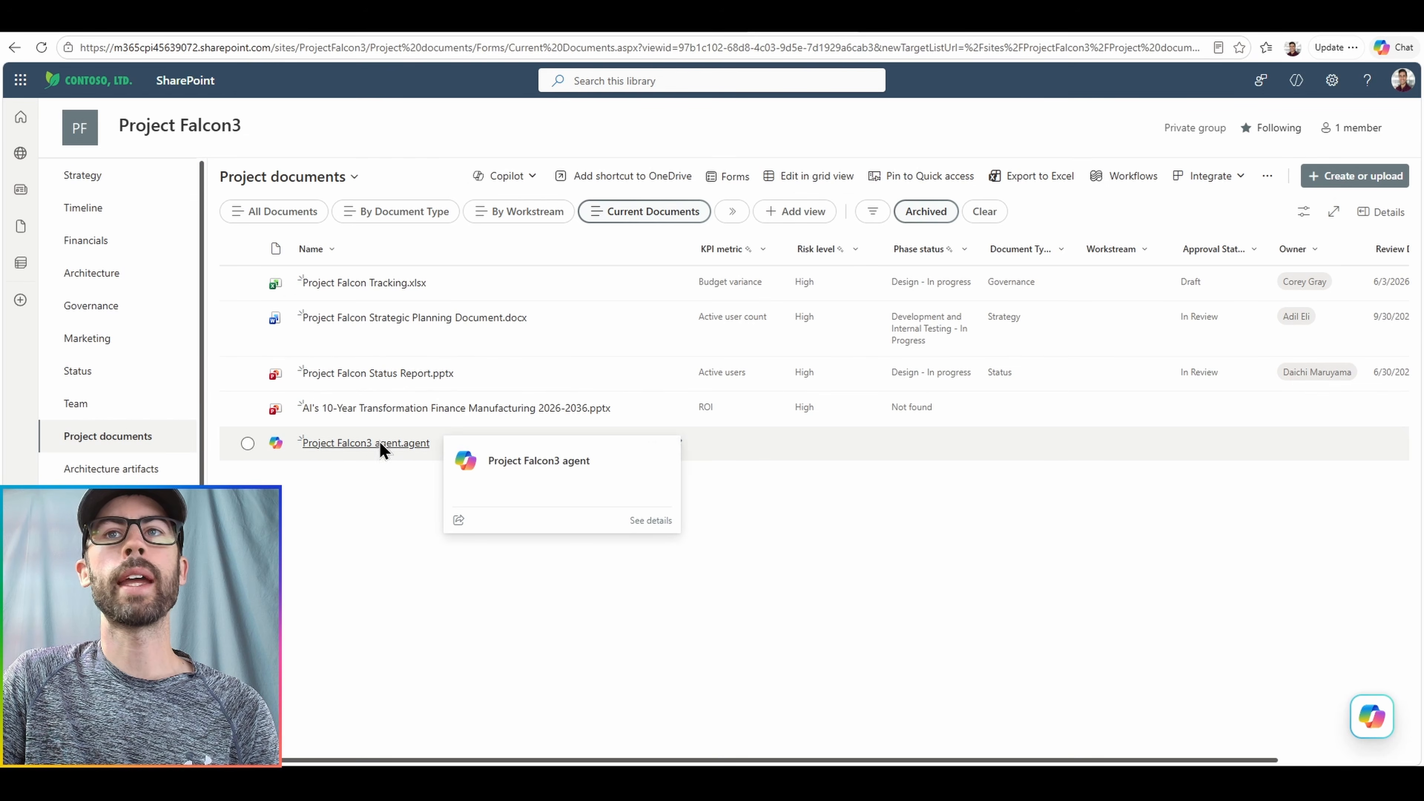
pyautogui.click(510, 378)
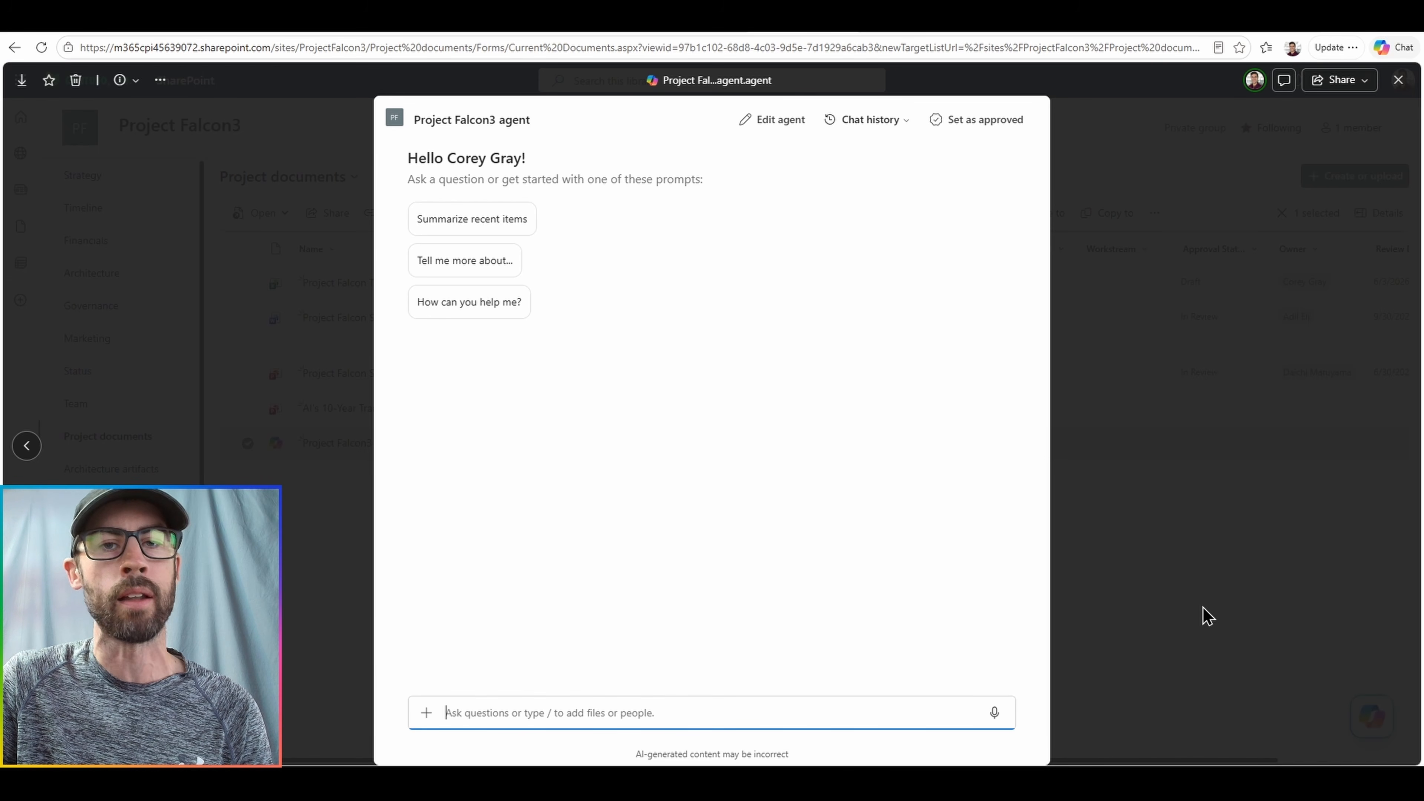
pyautogui.click(1001, 119)
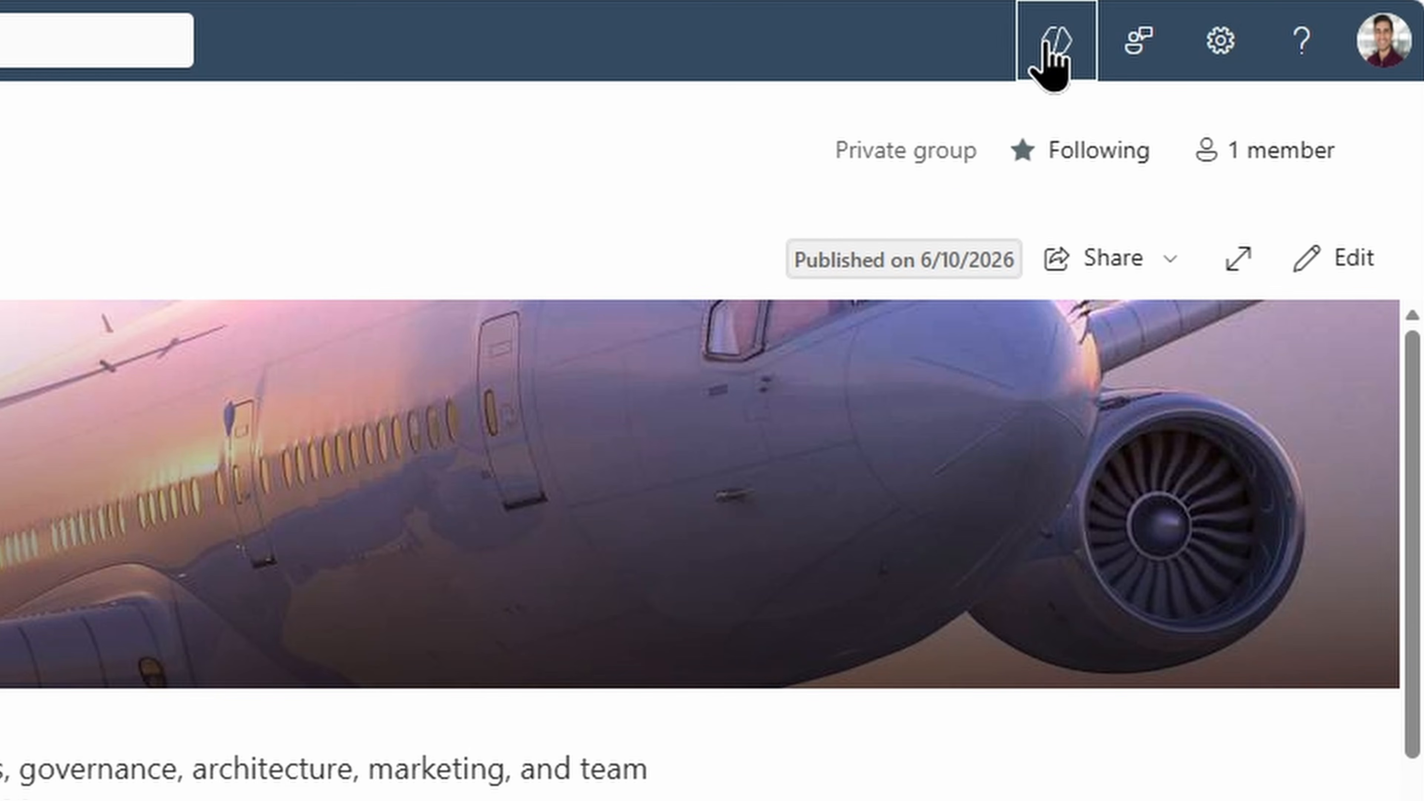
# Open the agent chat on the Project Falcon site's home page and switch it to the approved Project Falcon3 agent
pyautogui.click(1052, 54)
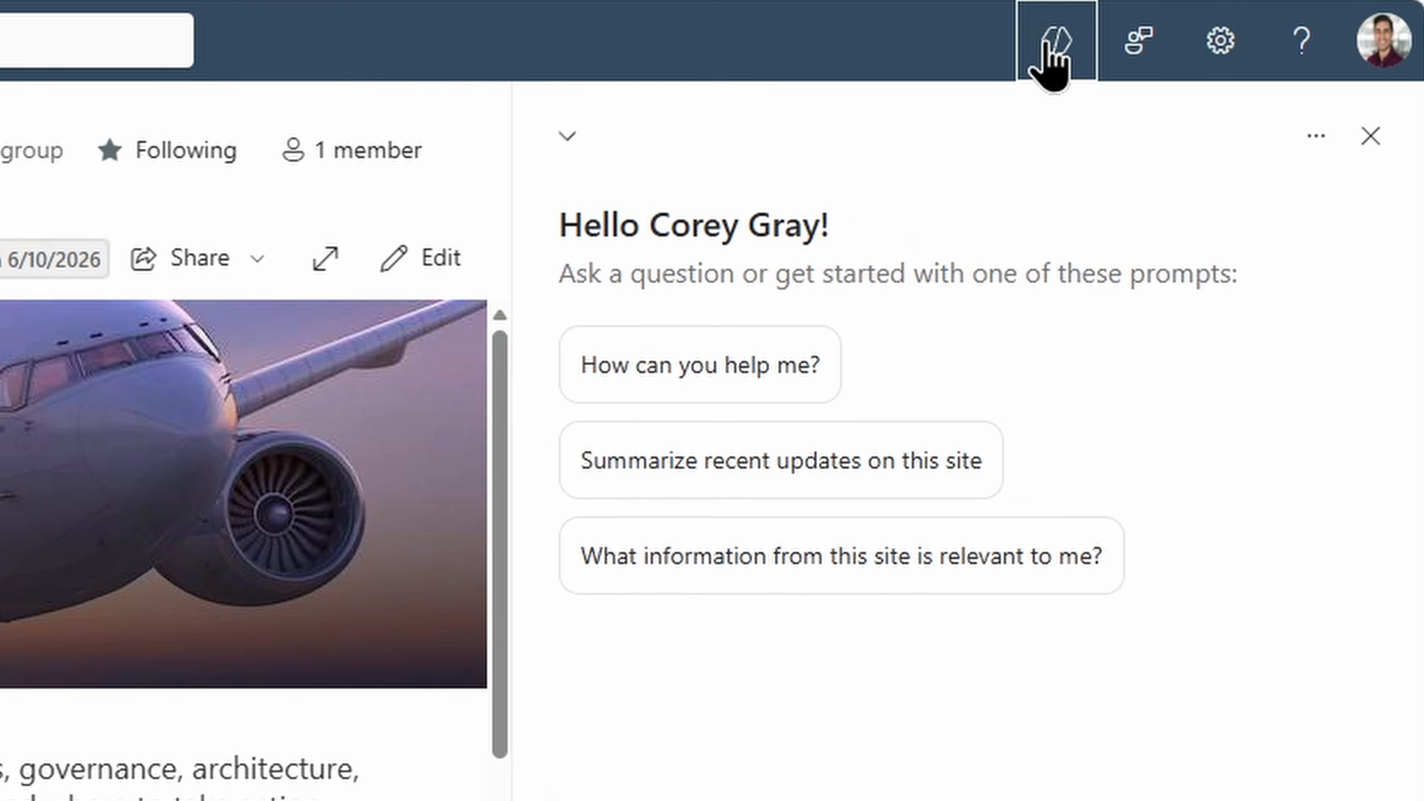
pyautogui.click(567, 136)
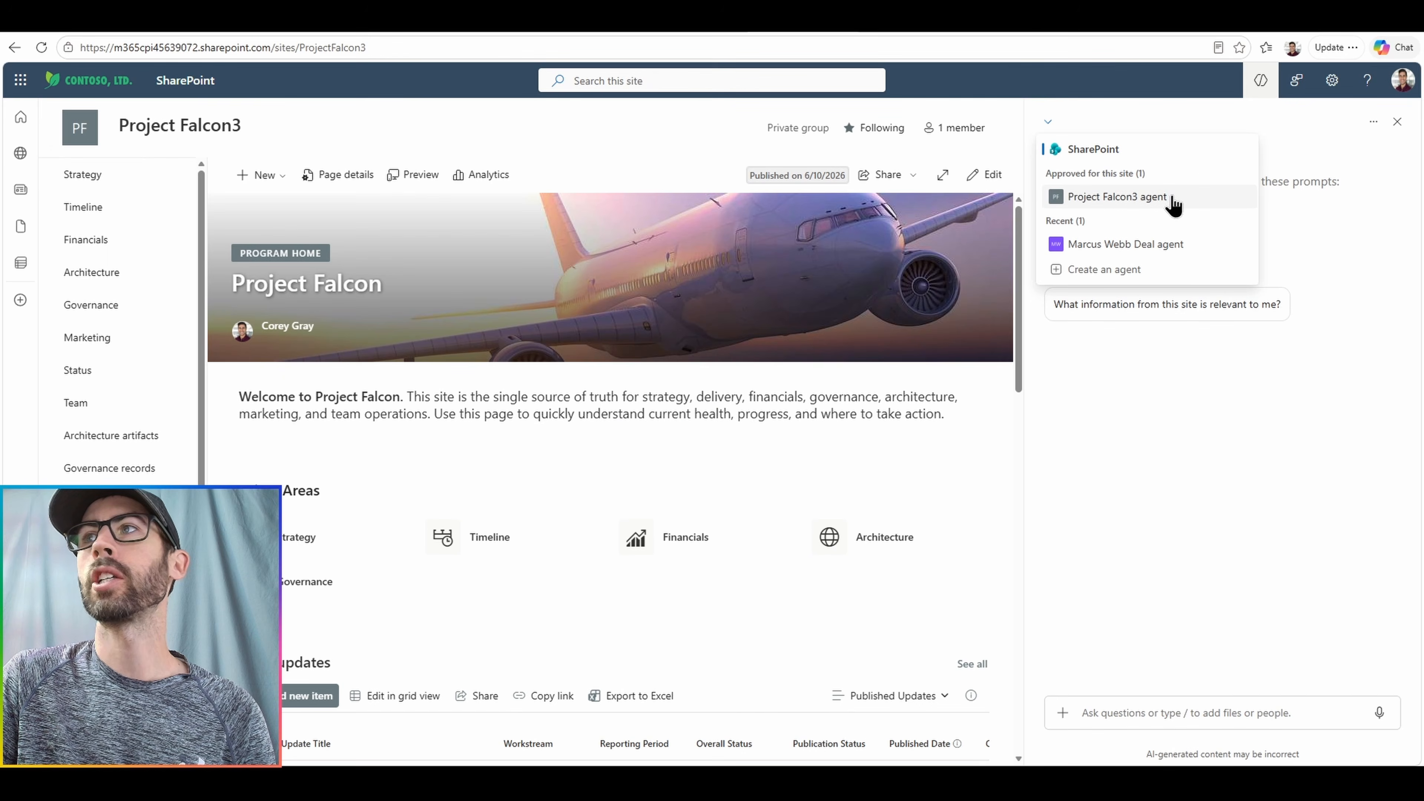
pyautogui.click(846, 311)
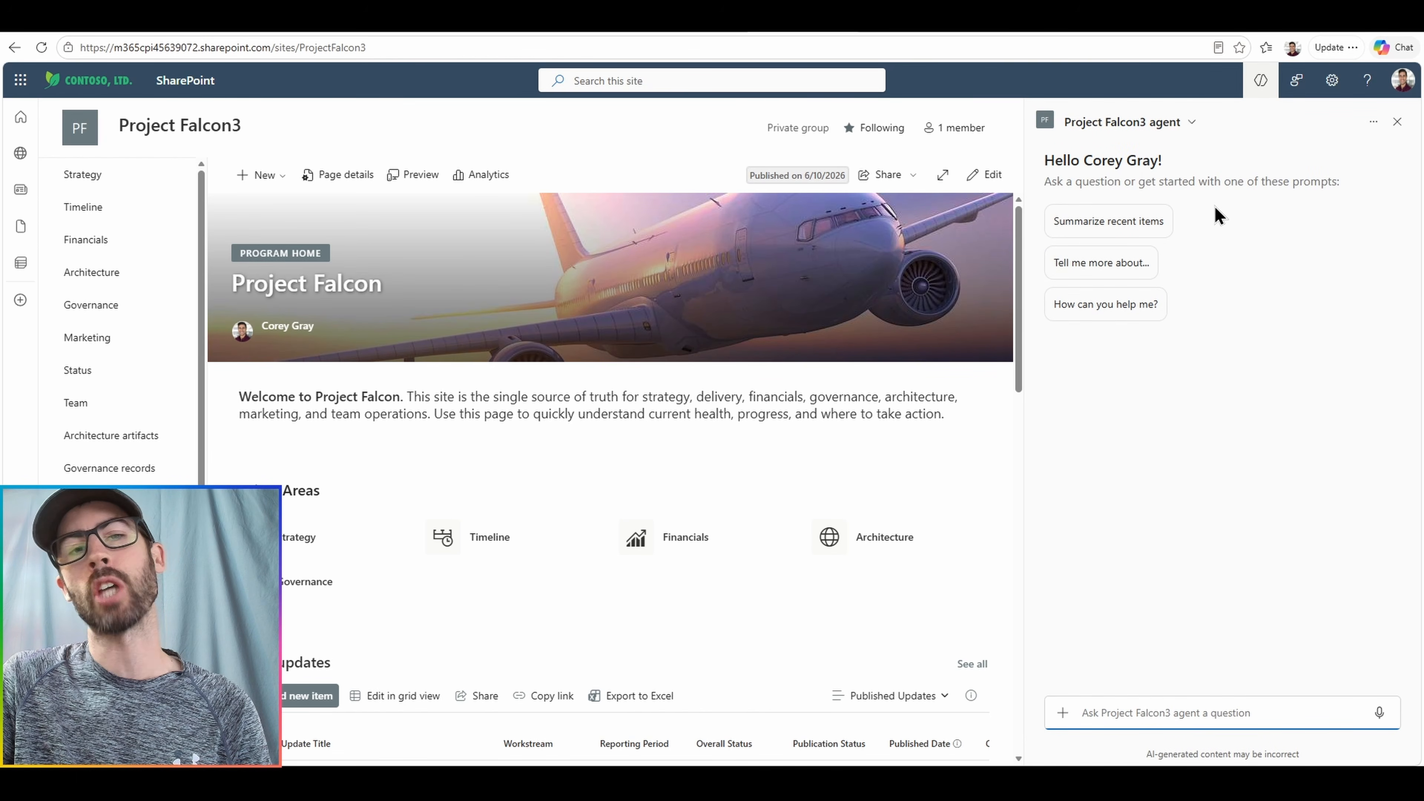
# Copy the Project Falcon3 agent's link for Teams and send it in the colleague's chat in Microsoft Teams
pyautogui.click(1373, 122)
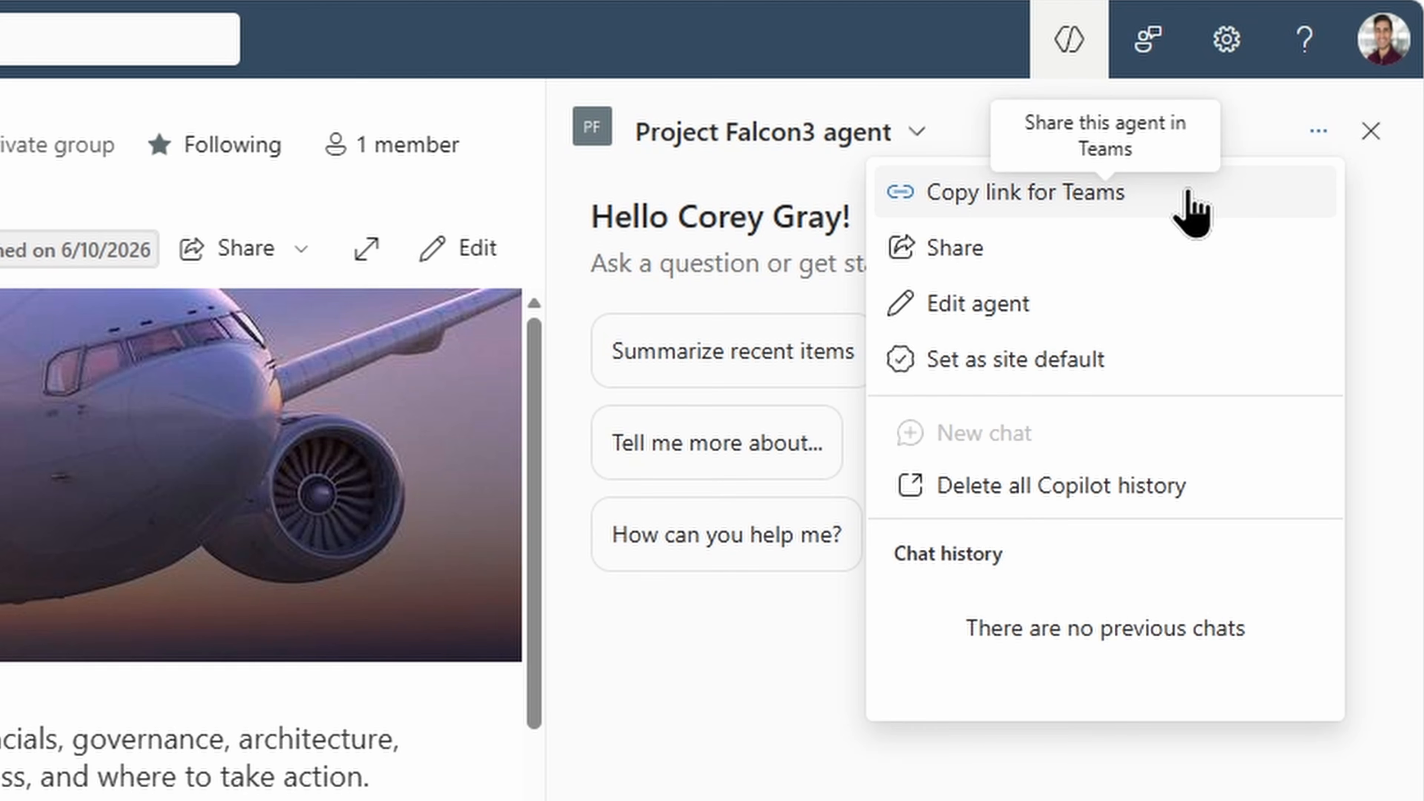
pyautogui.click(1189, 194)
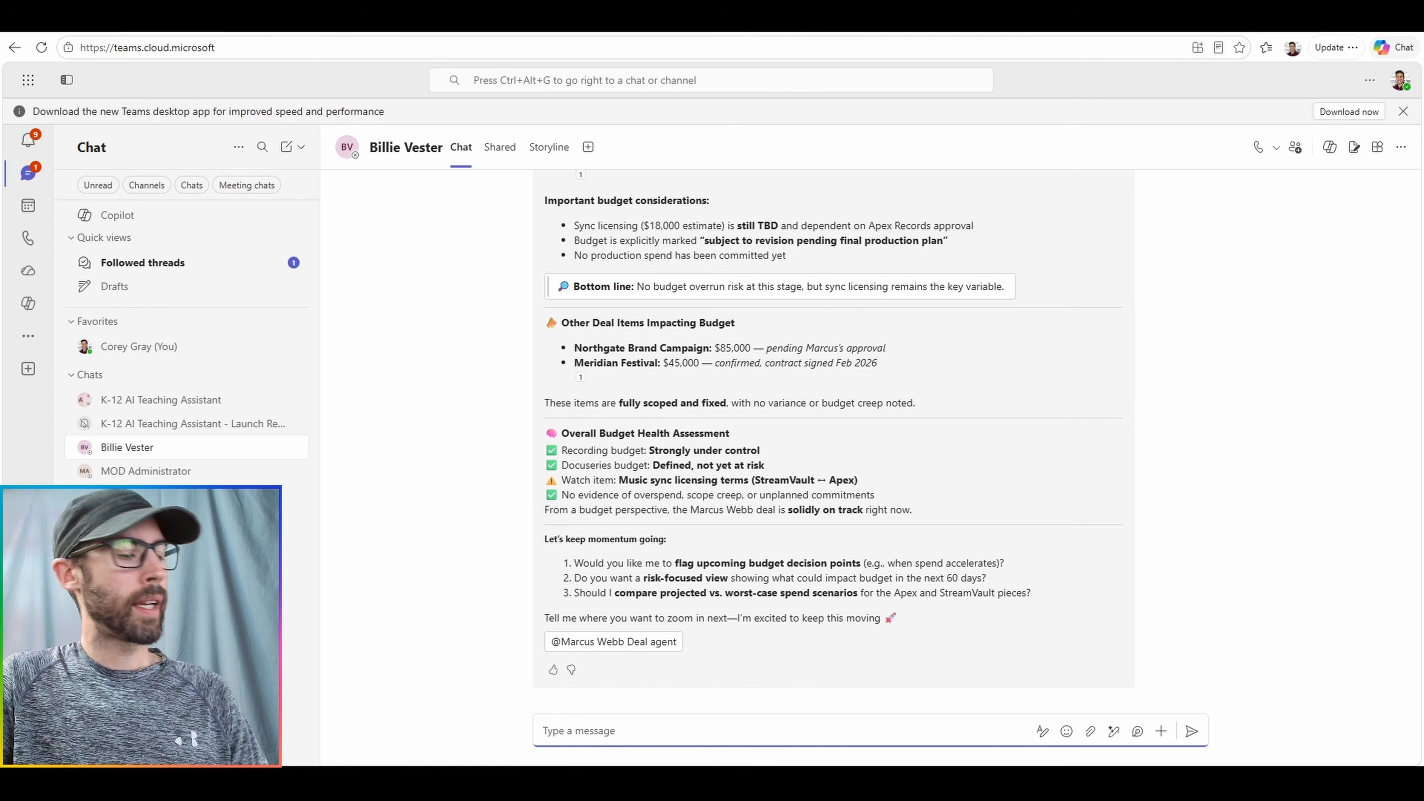
pyautogui.hotkey('ctrl', 'v')
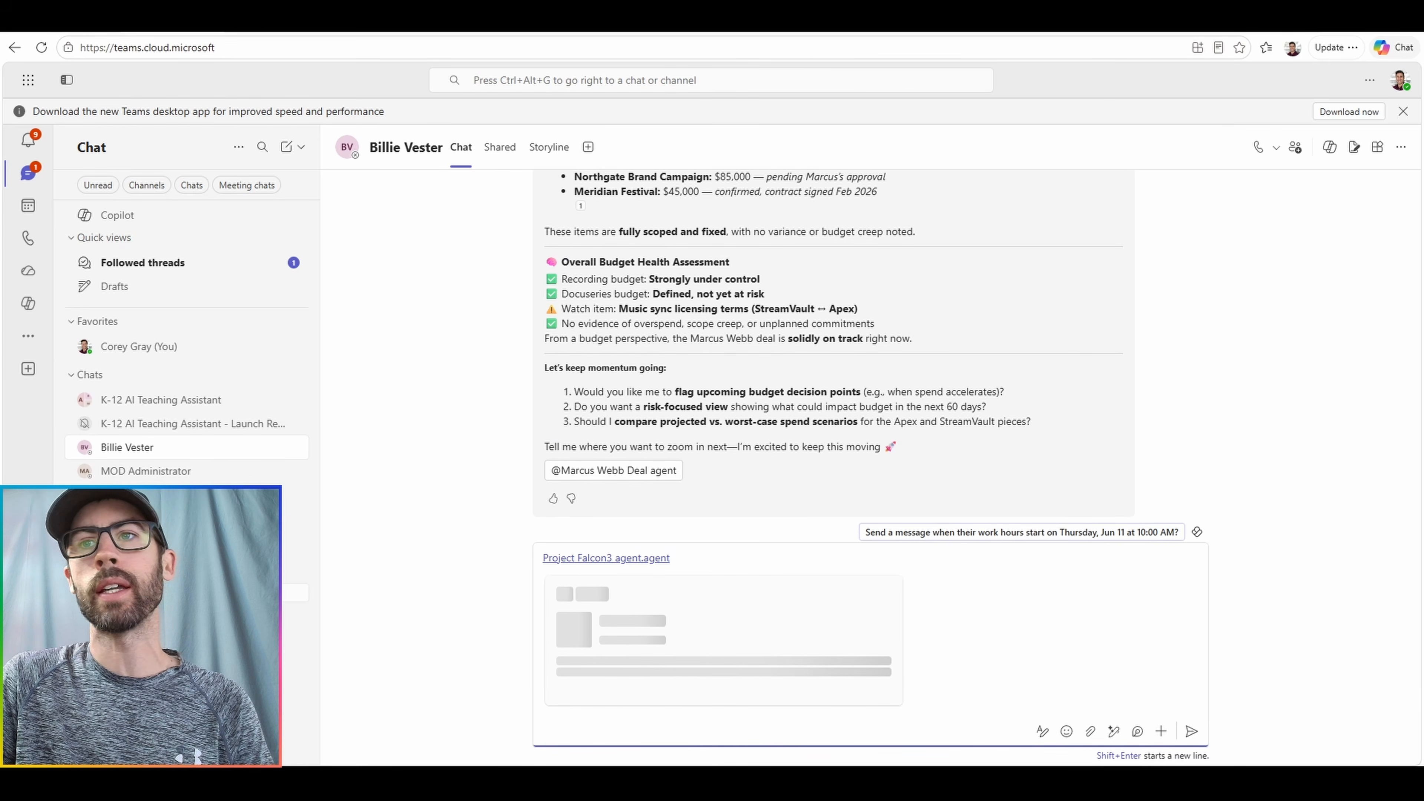
pyautogui.click(1192, 731)
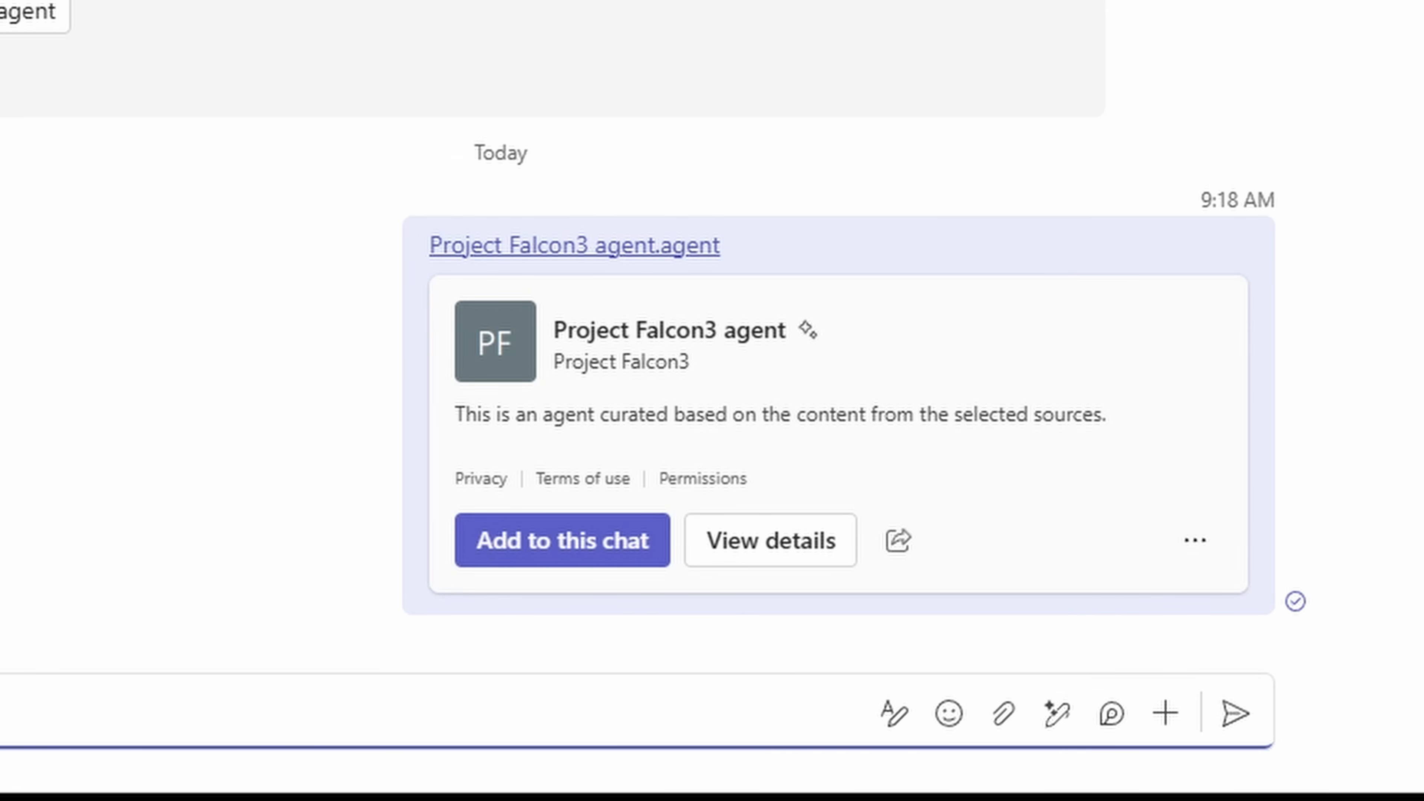
# Add the Project Falcon3 agent to the chat and ask it to provide a briefing on what Project Falcon is
pyautogui.click(610, 549)
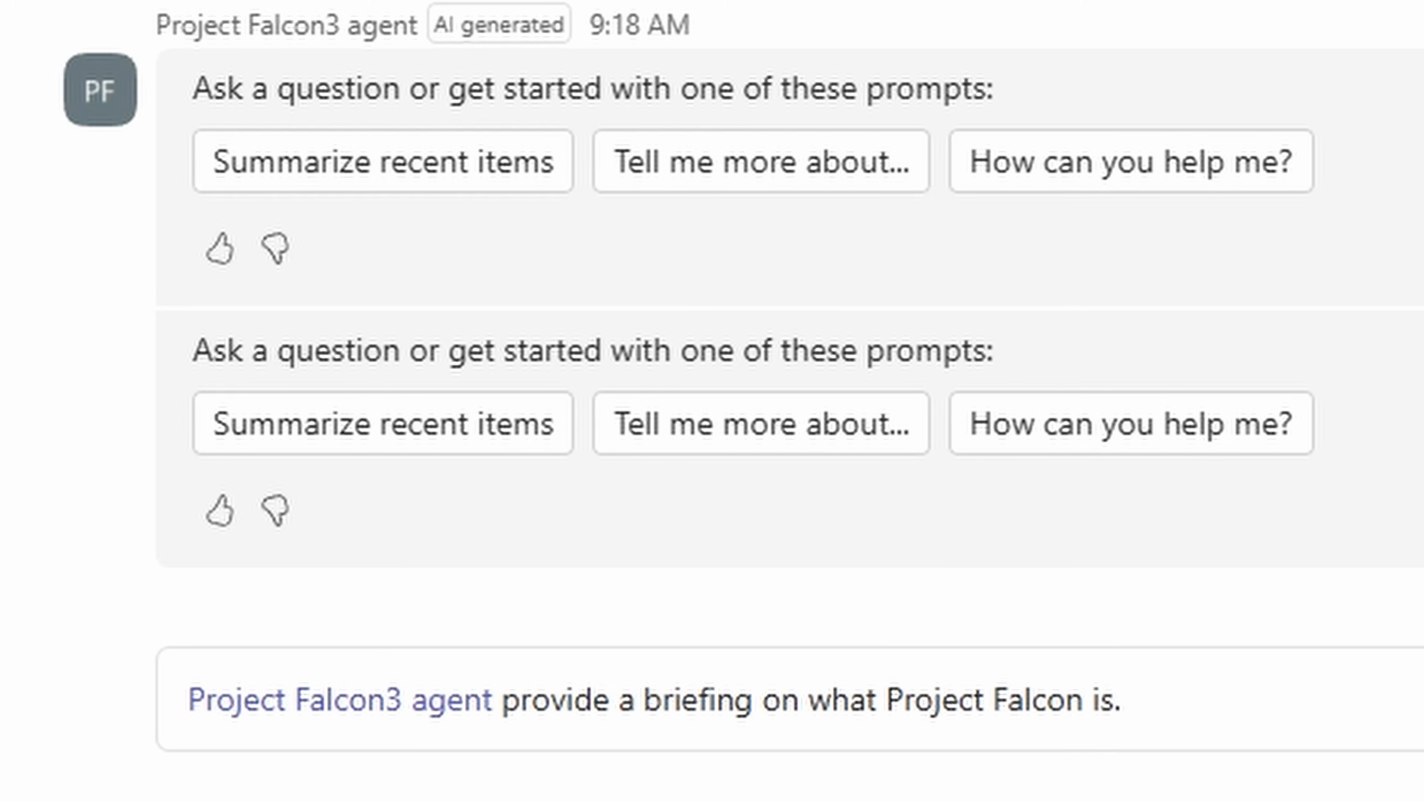
pyautogui.press('Return')
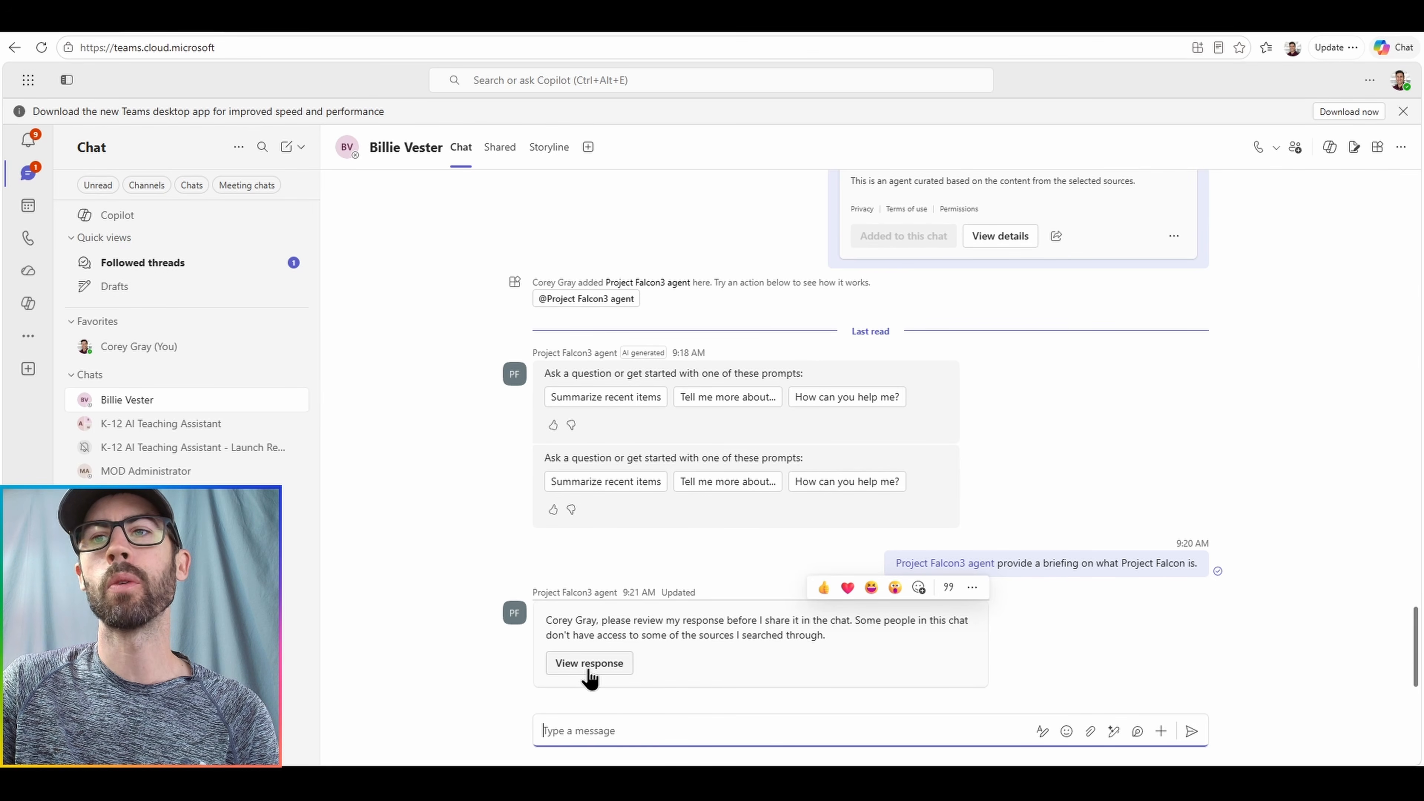
# Review the agent's full briefing and send it to the chat, choosing not to be asked about these files again for 24 hours
pyautogui.click(258, 540)
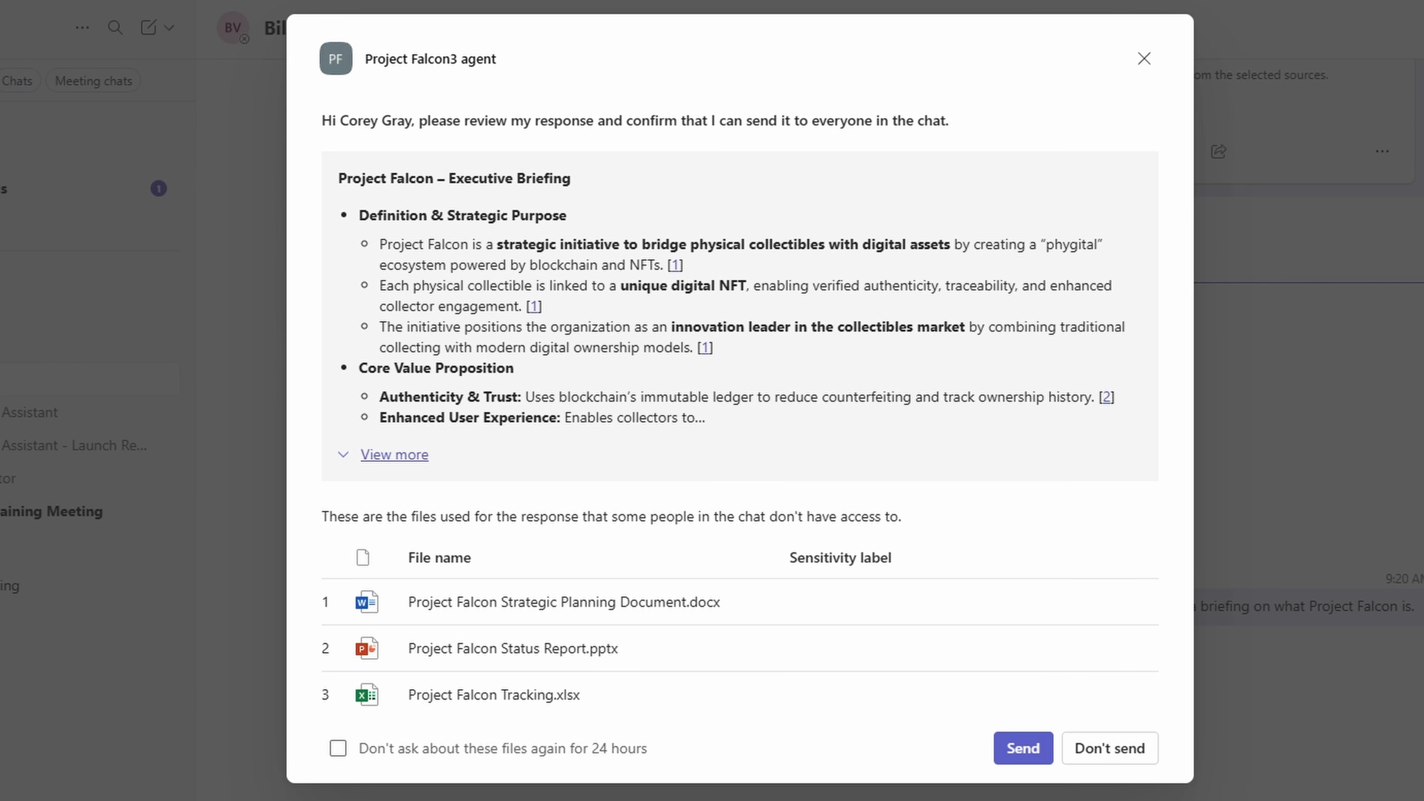
pyautogui.click(394, 455)
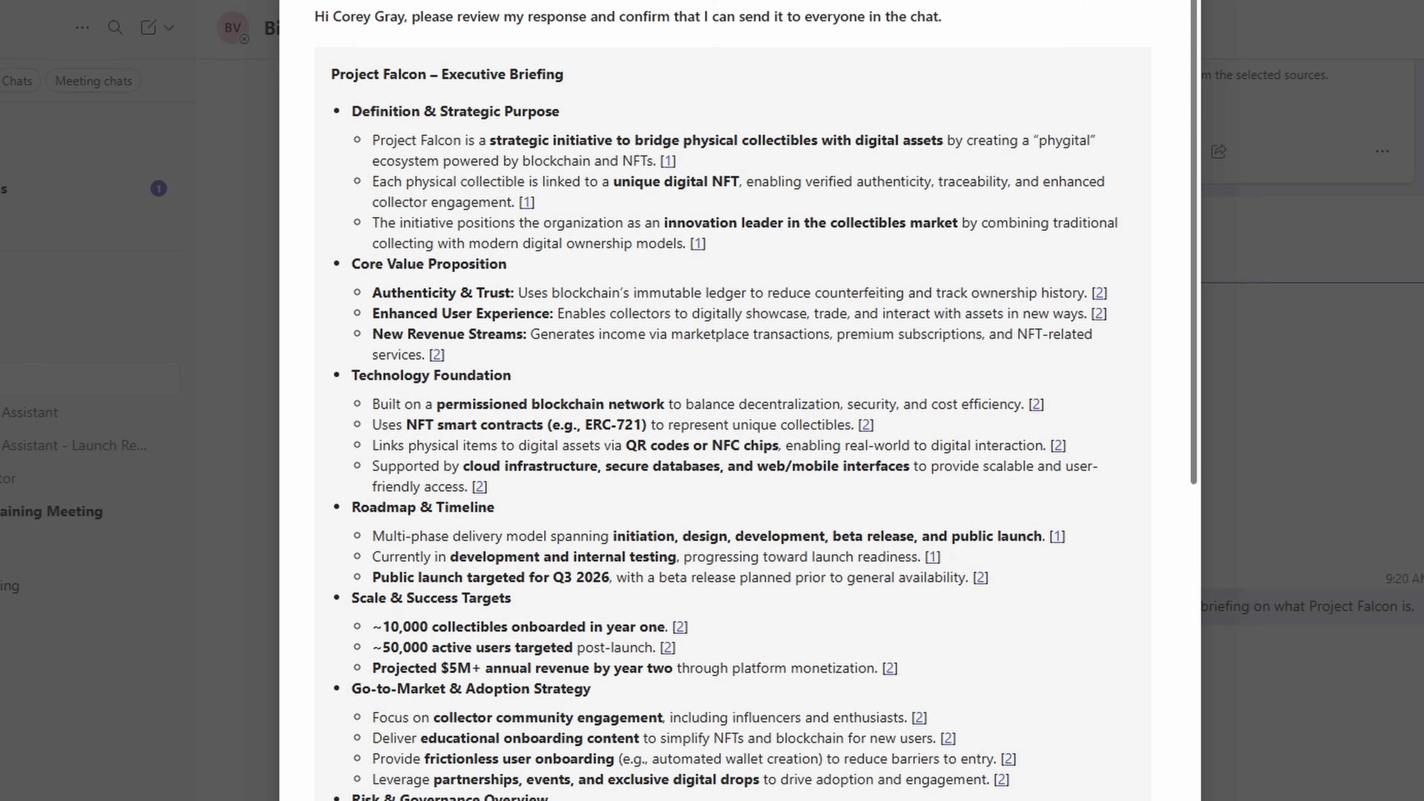
pyautogui.scroll(-5, 606, 701)
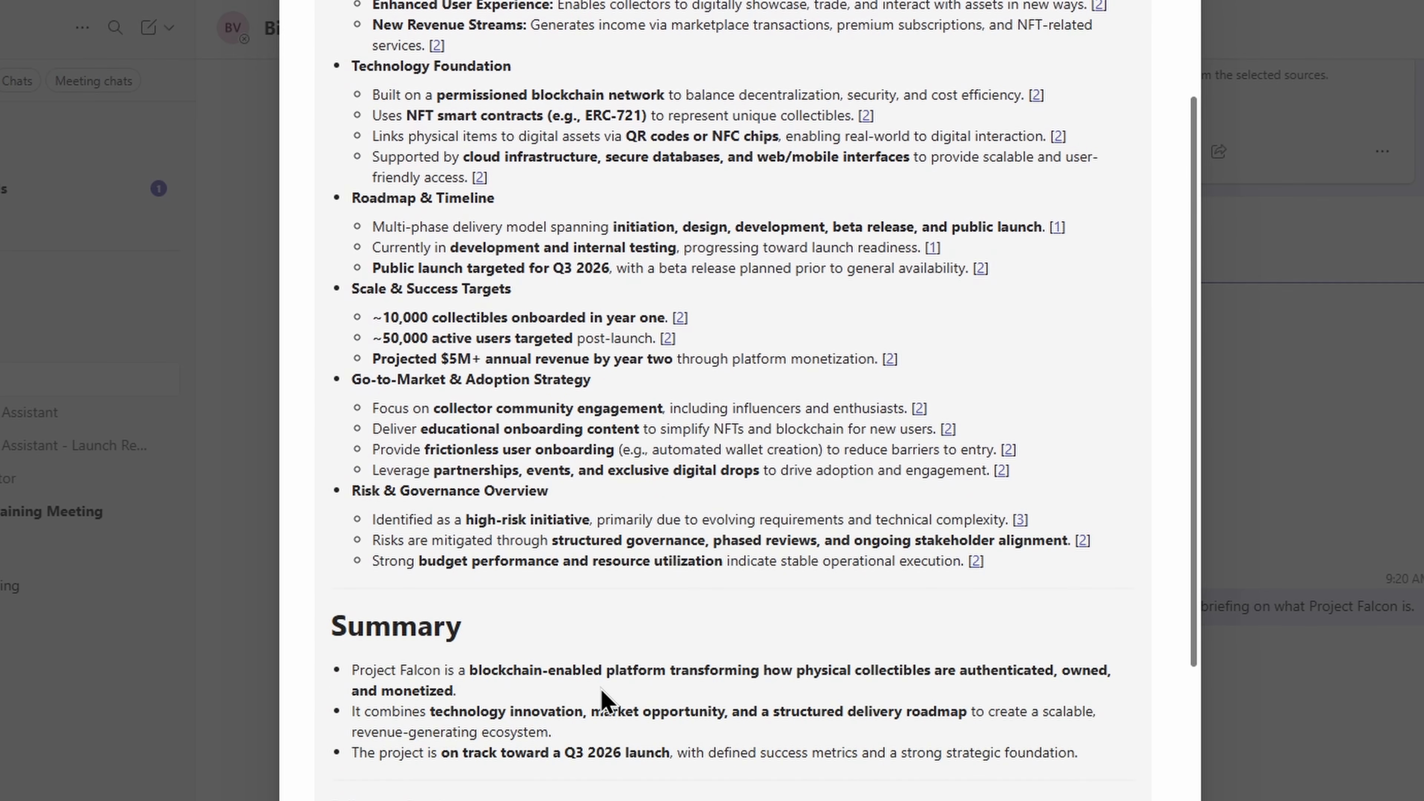
pyautogui.scroll(-6, 603, 701)
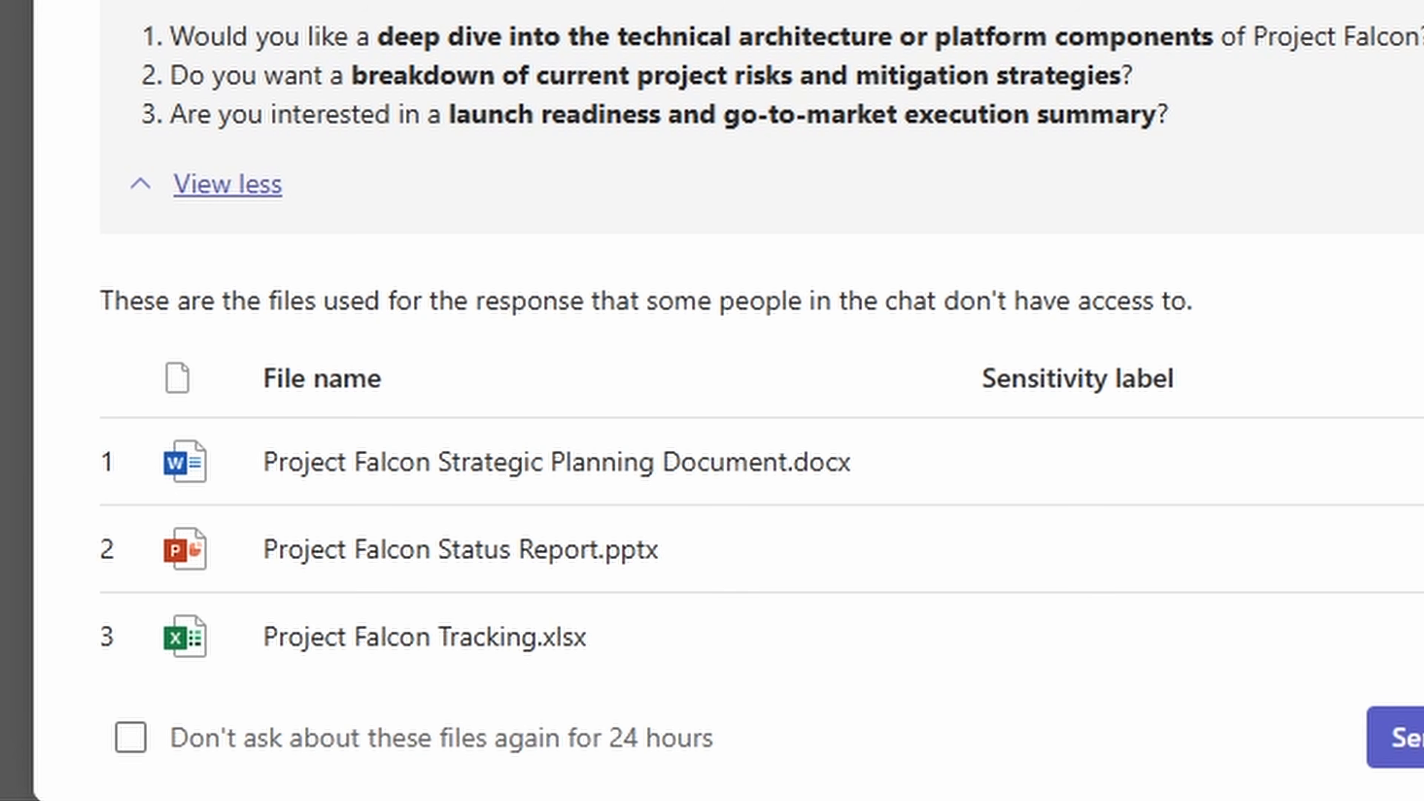
pyautogui.click(150, 742)
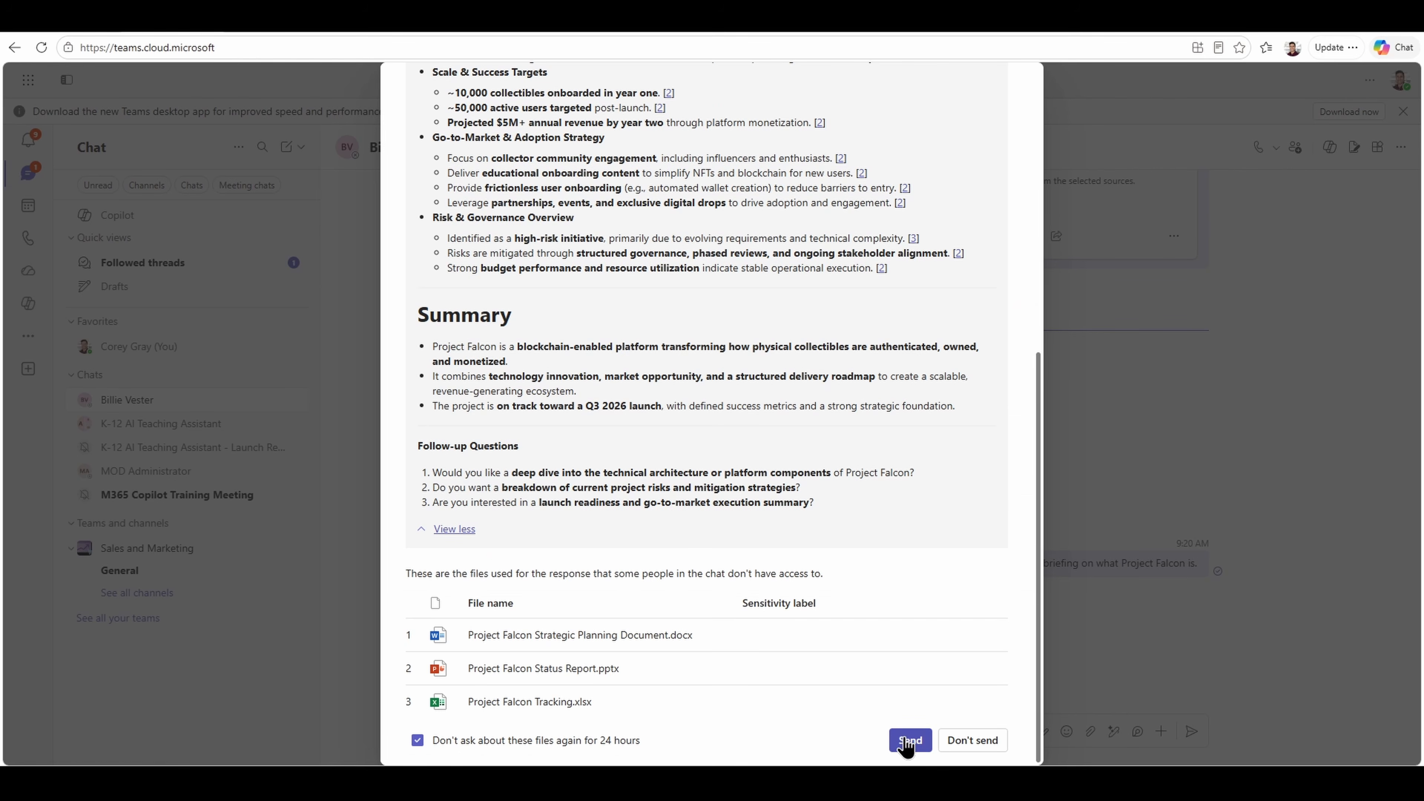
pyautogui.click(1396, 737)
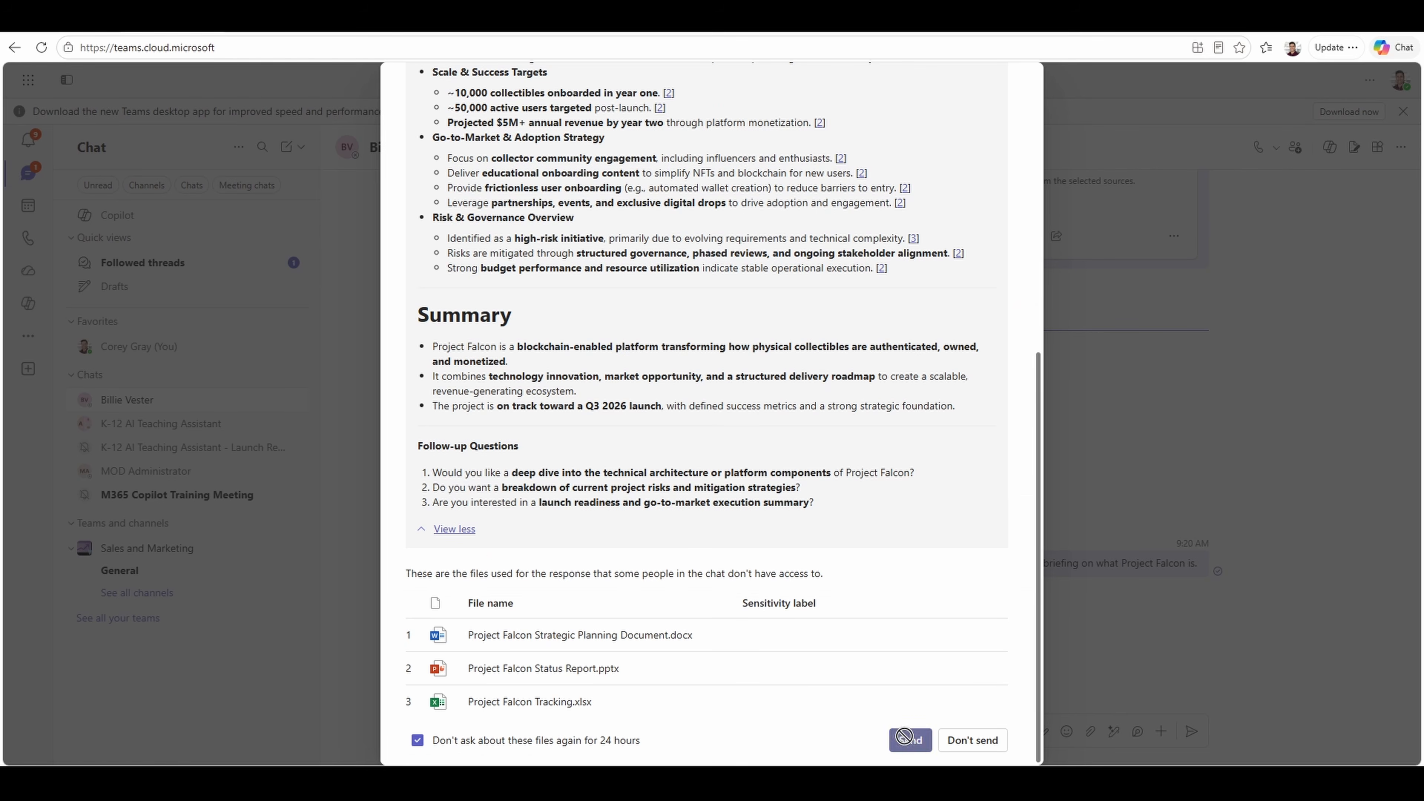